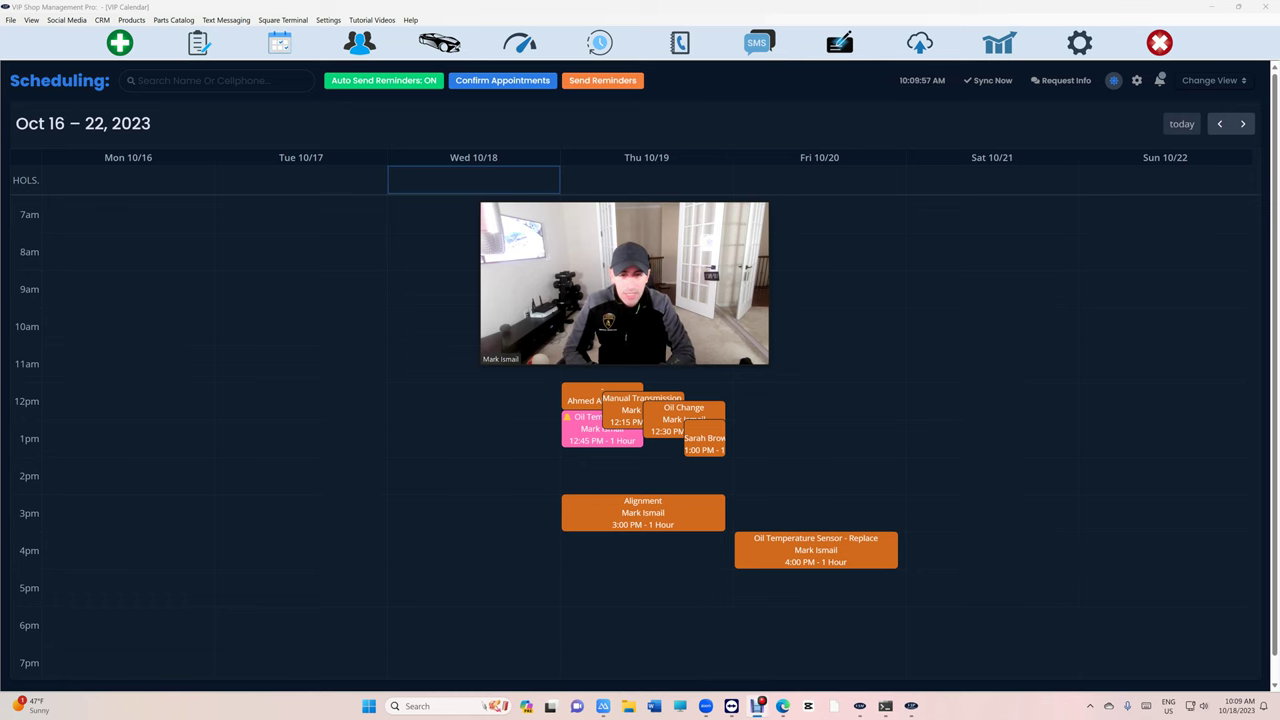
- Mark the Thursday 3:00 PM Alignment appointment as confirmed, update it, and reopen its details
click(368, 86)
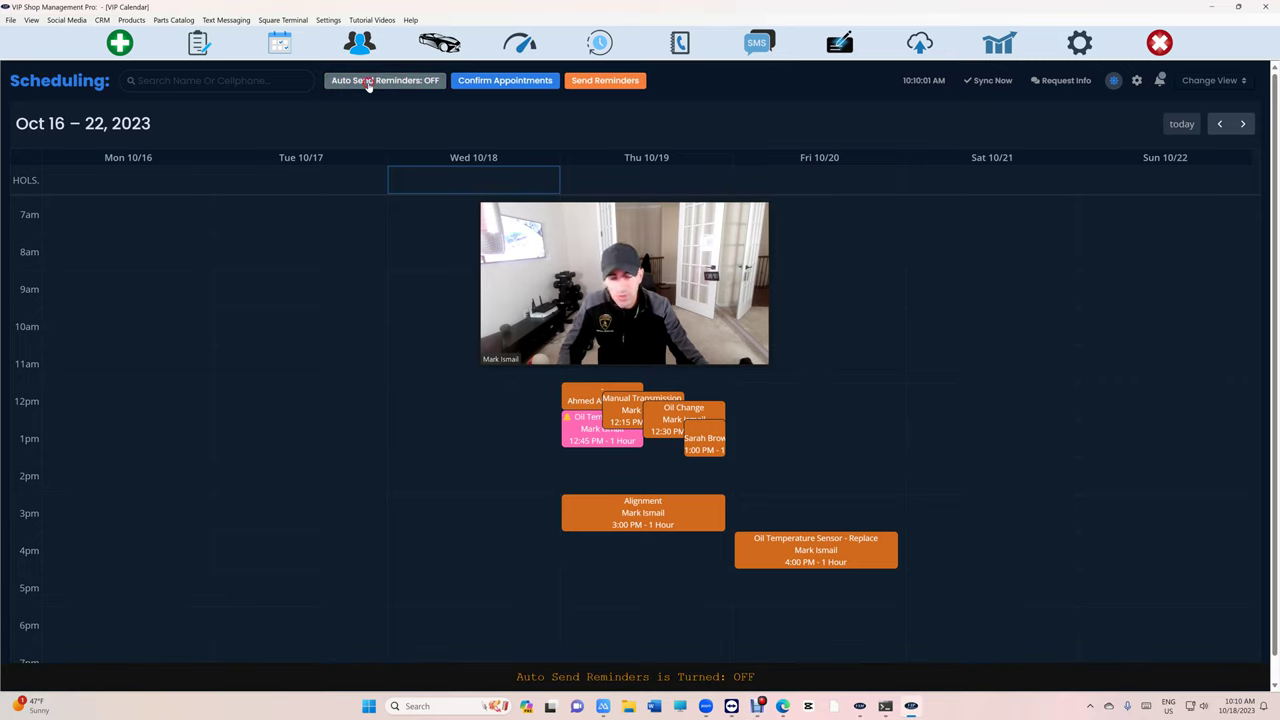
click(368, 86)
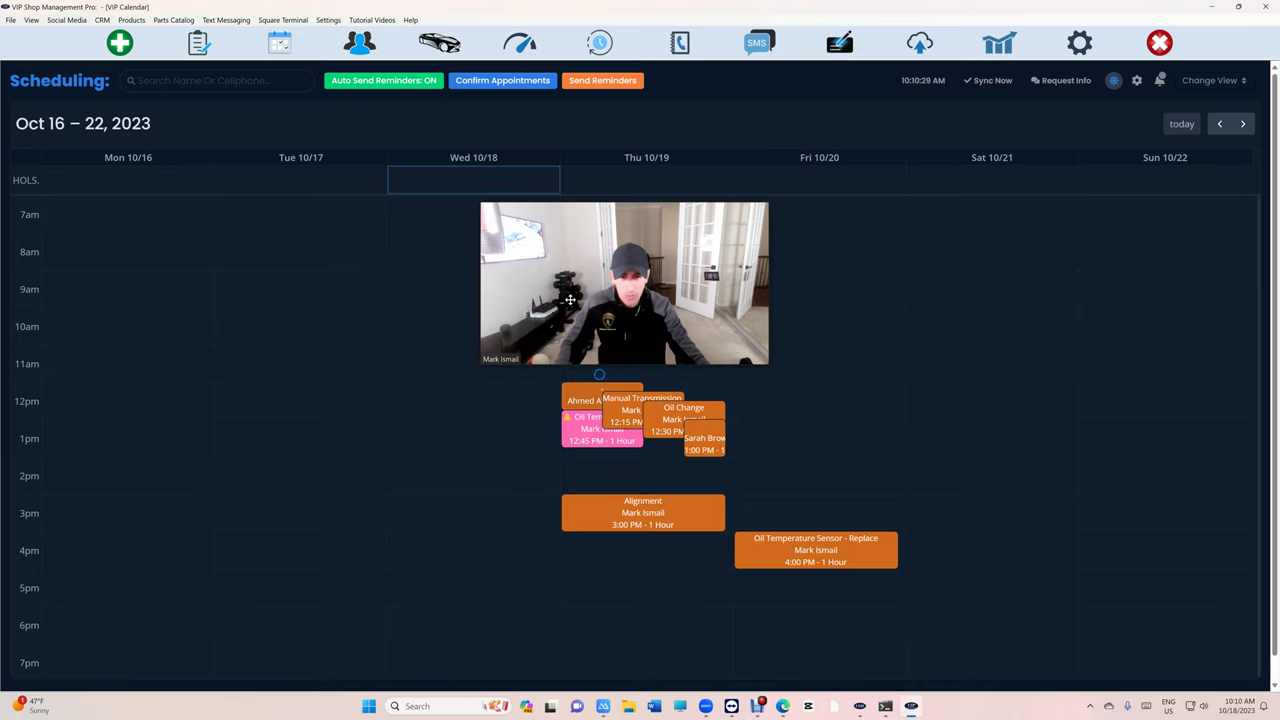
click(660, 520)
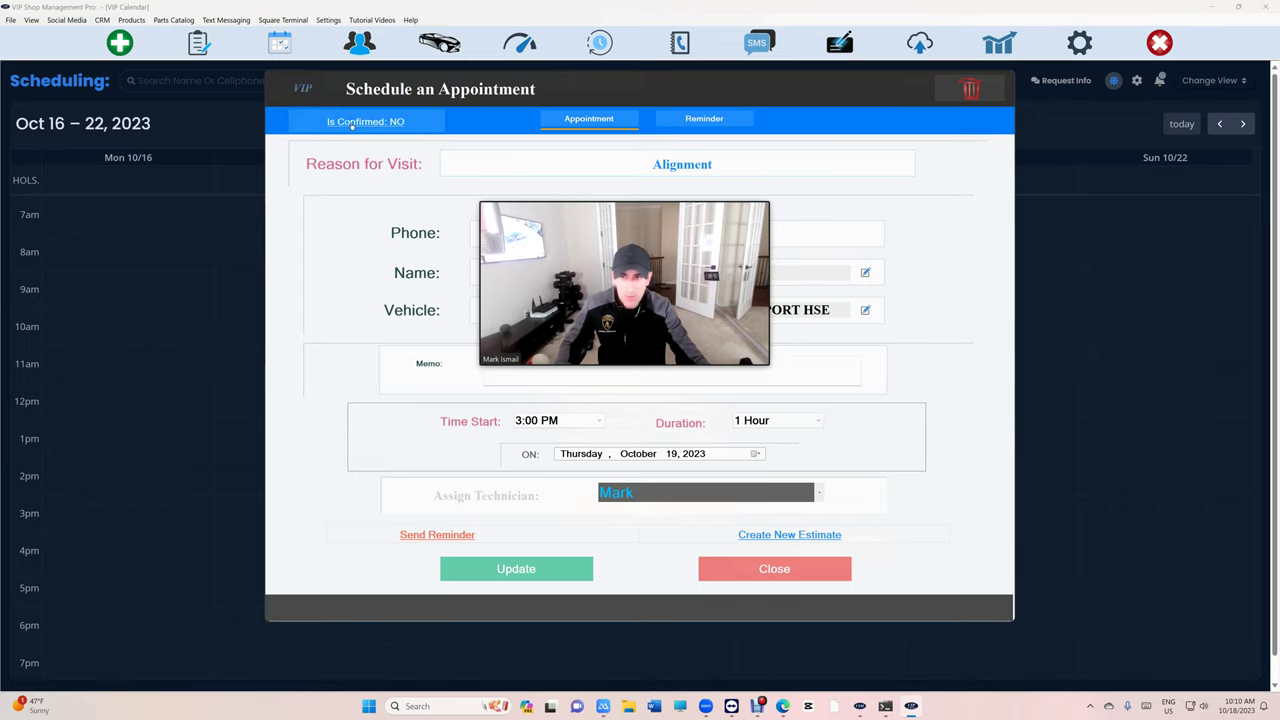
click(345, 124)
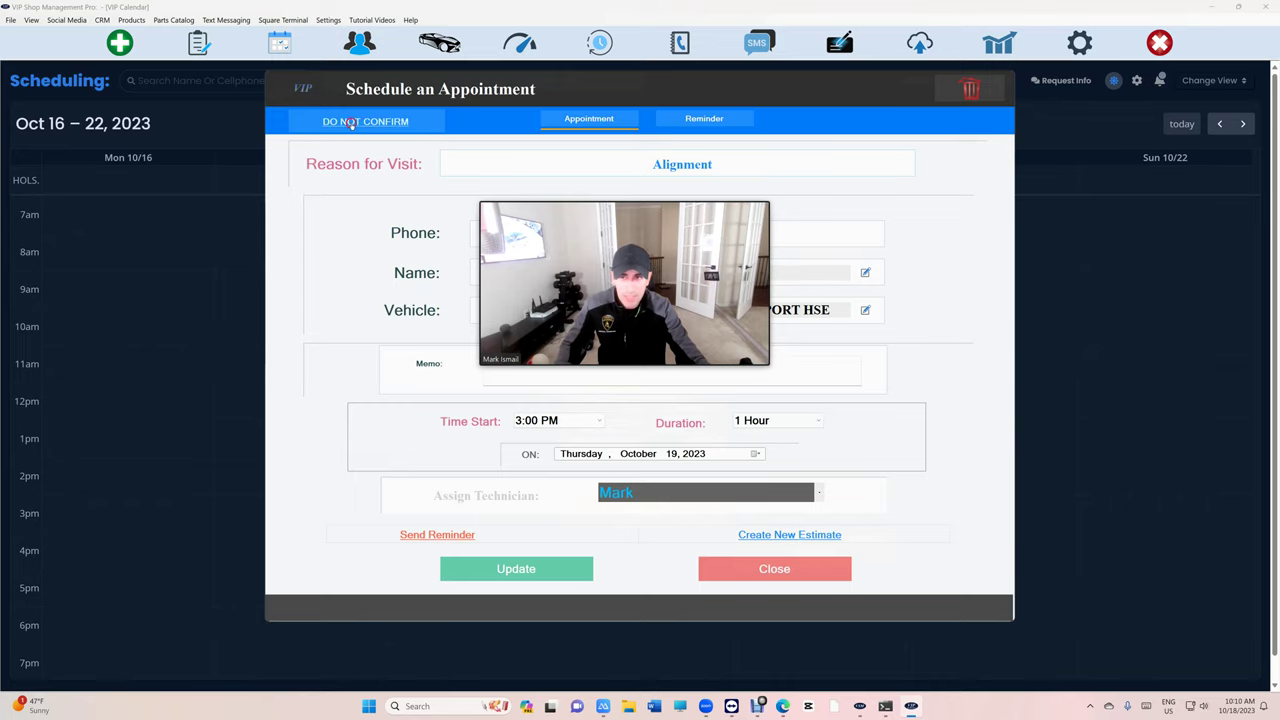
click(524, 571)
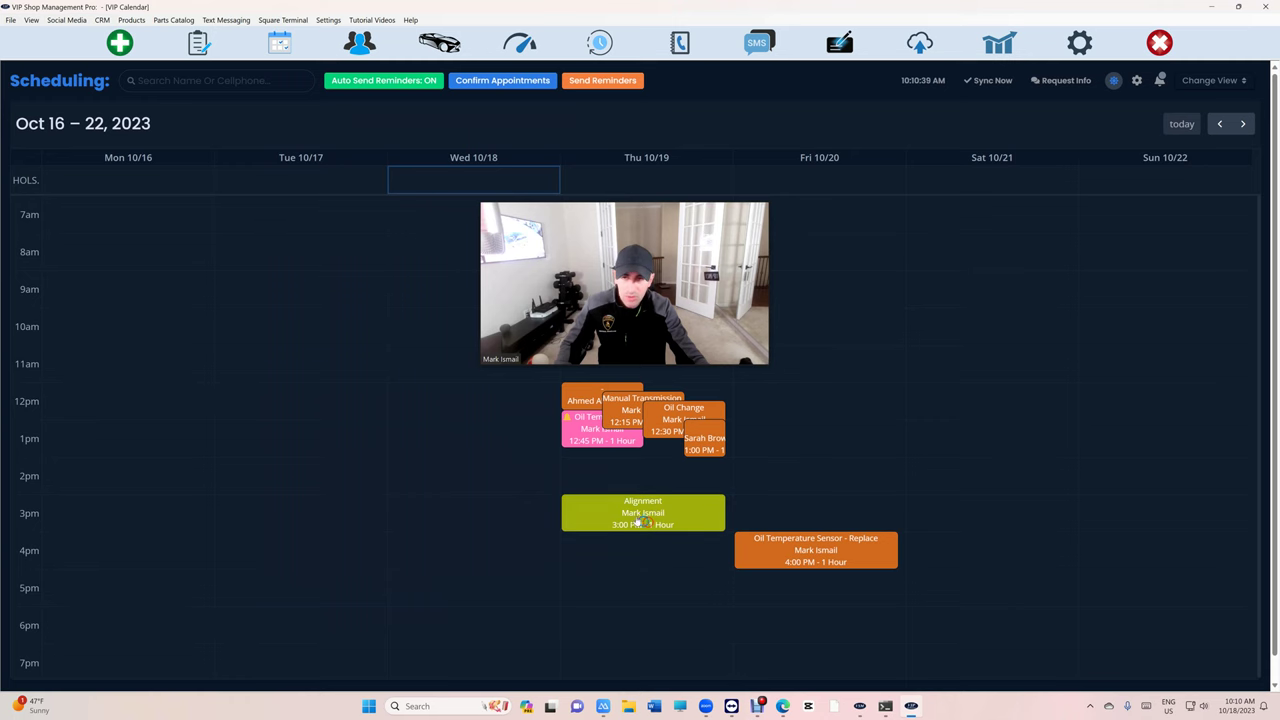
click(648, 527)
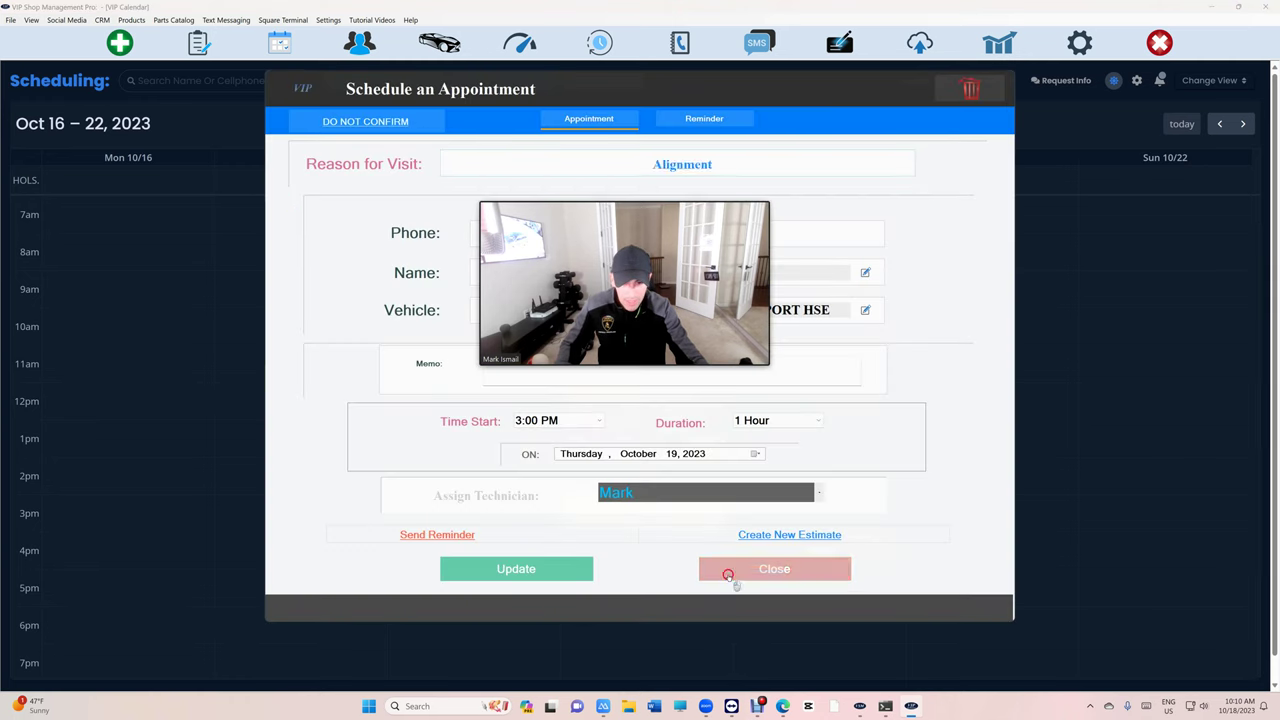
click(766, 569)
click(600, 522)
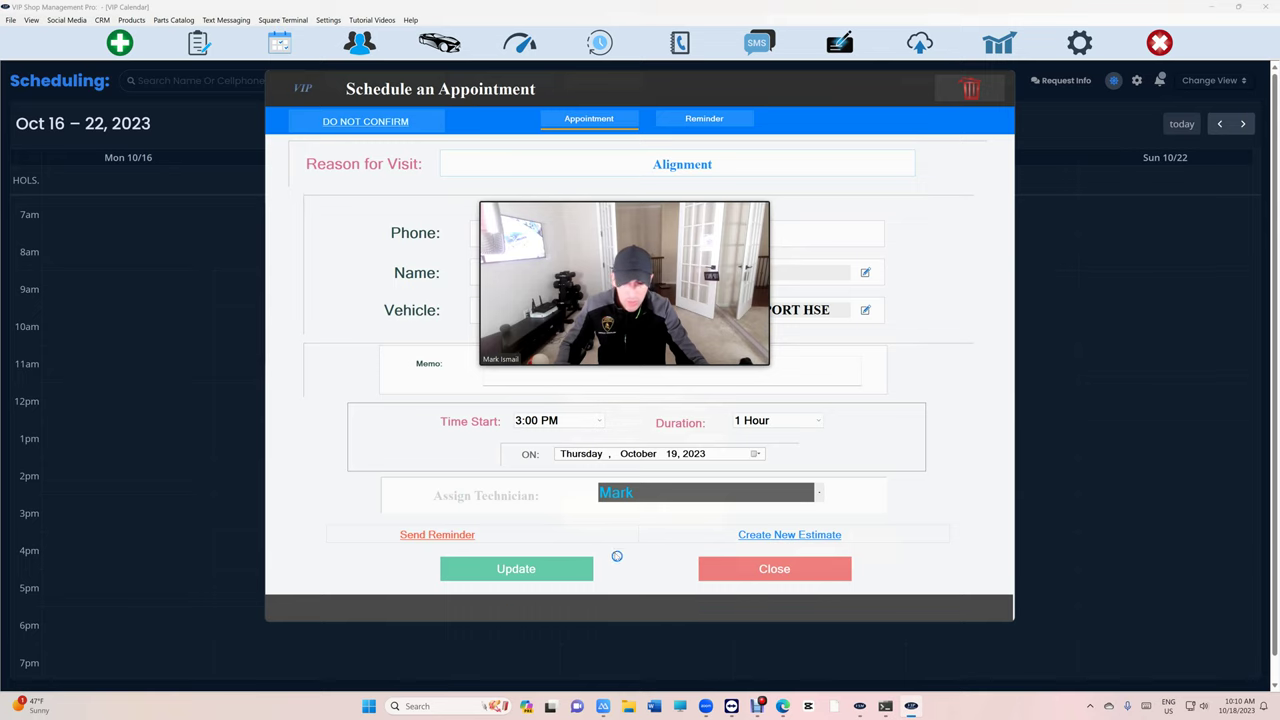
- Switch the Thursday 3:00 PM Alignment appointment to another technician and update it
click(730, 570)
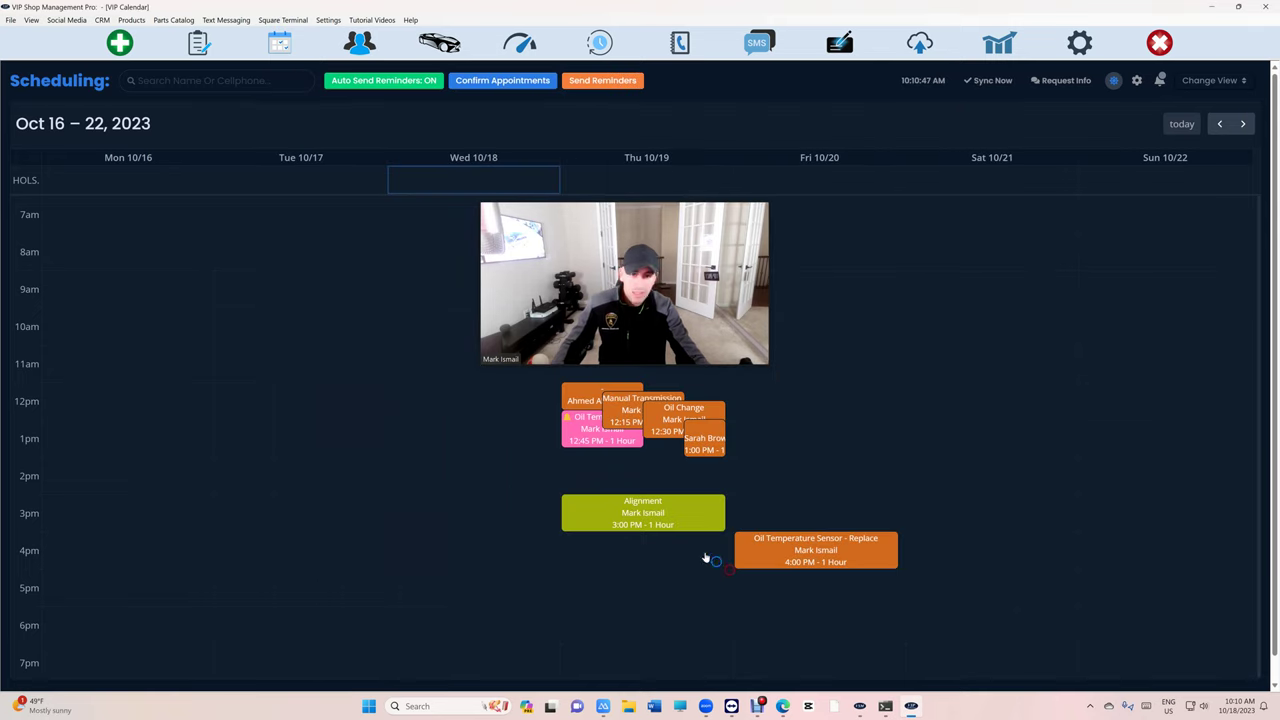
click(665, 522)
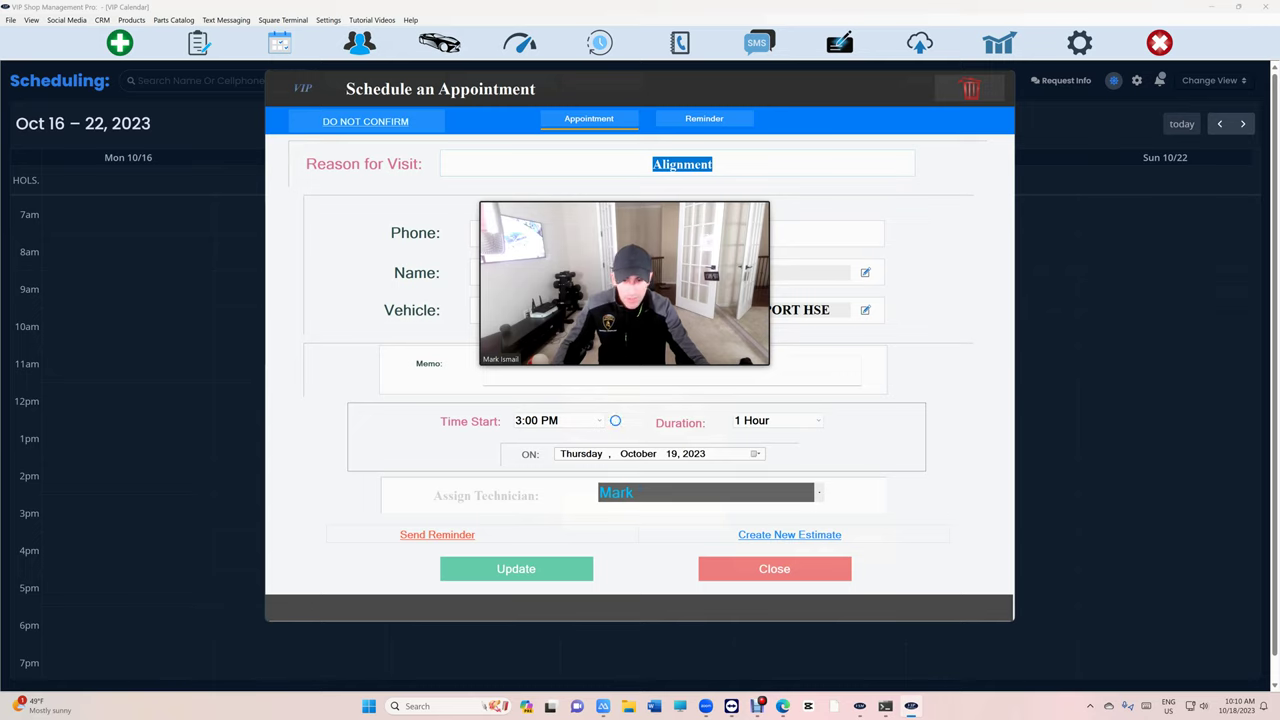
click(700, 492)
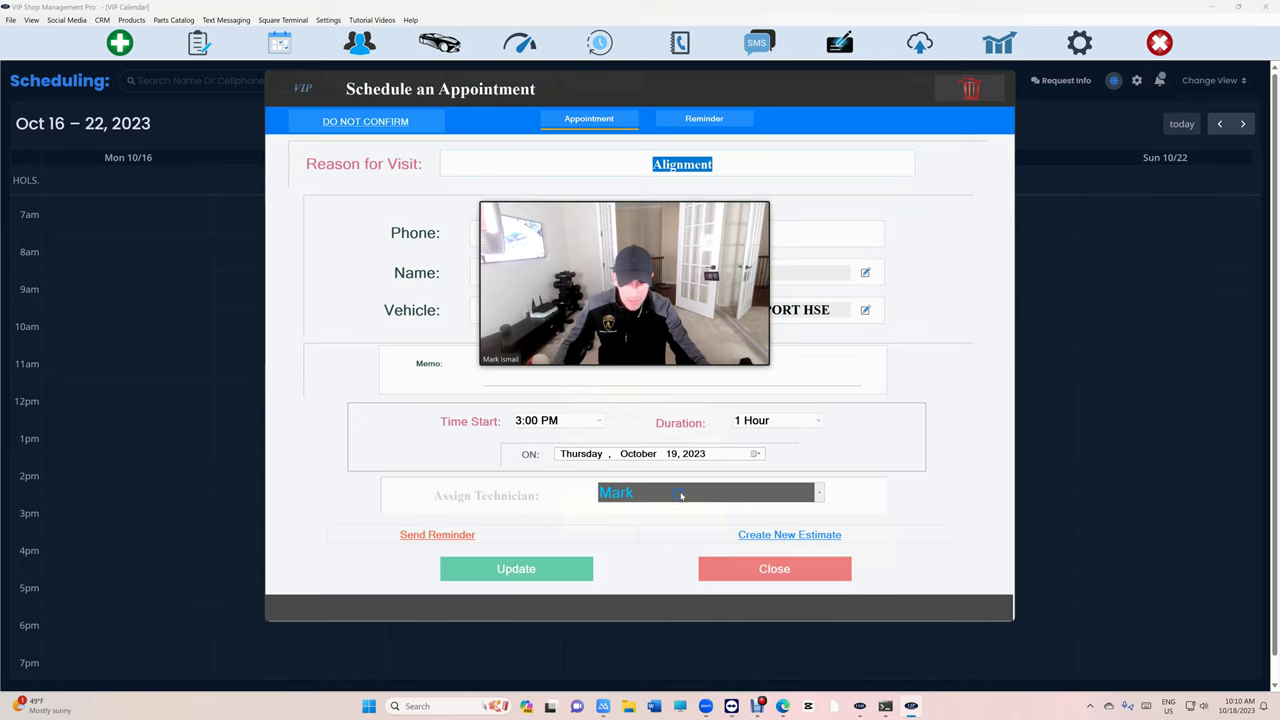
click(680, 528)
click(550, 568)
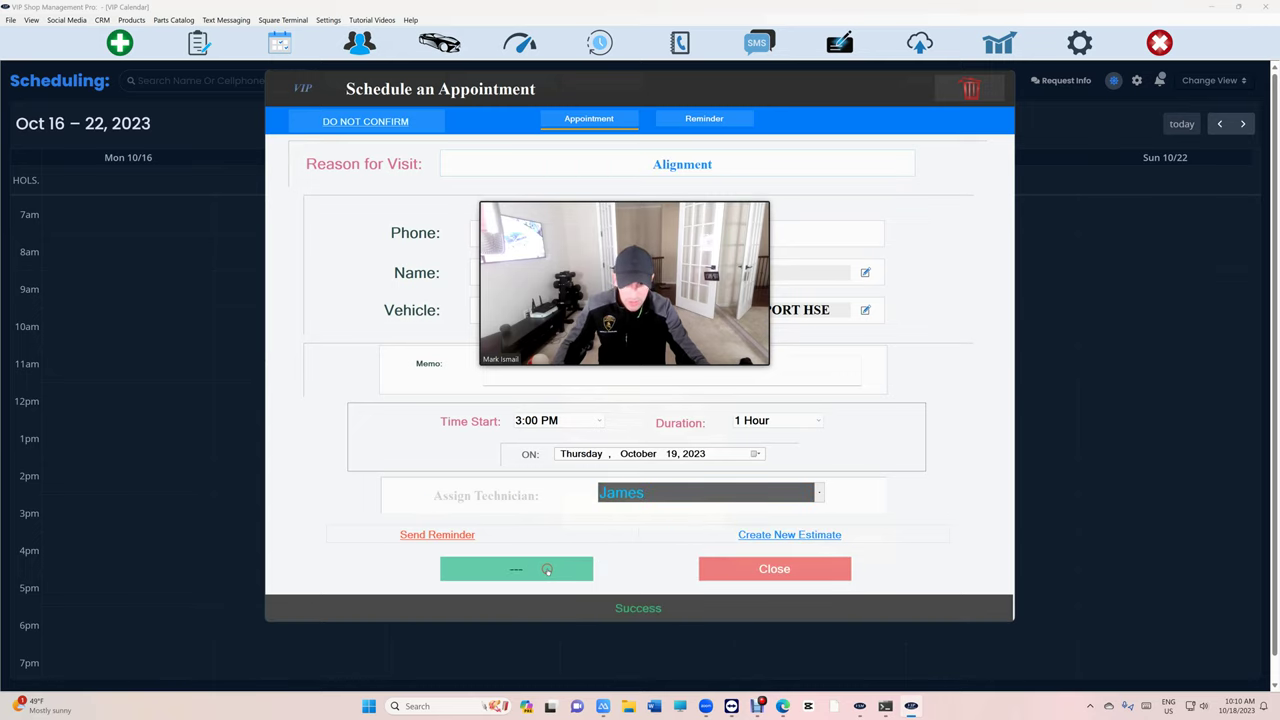
click(637, 514)
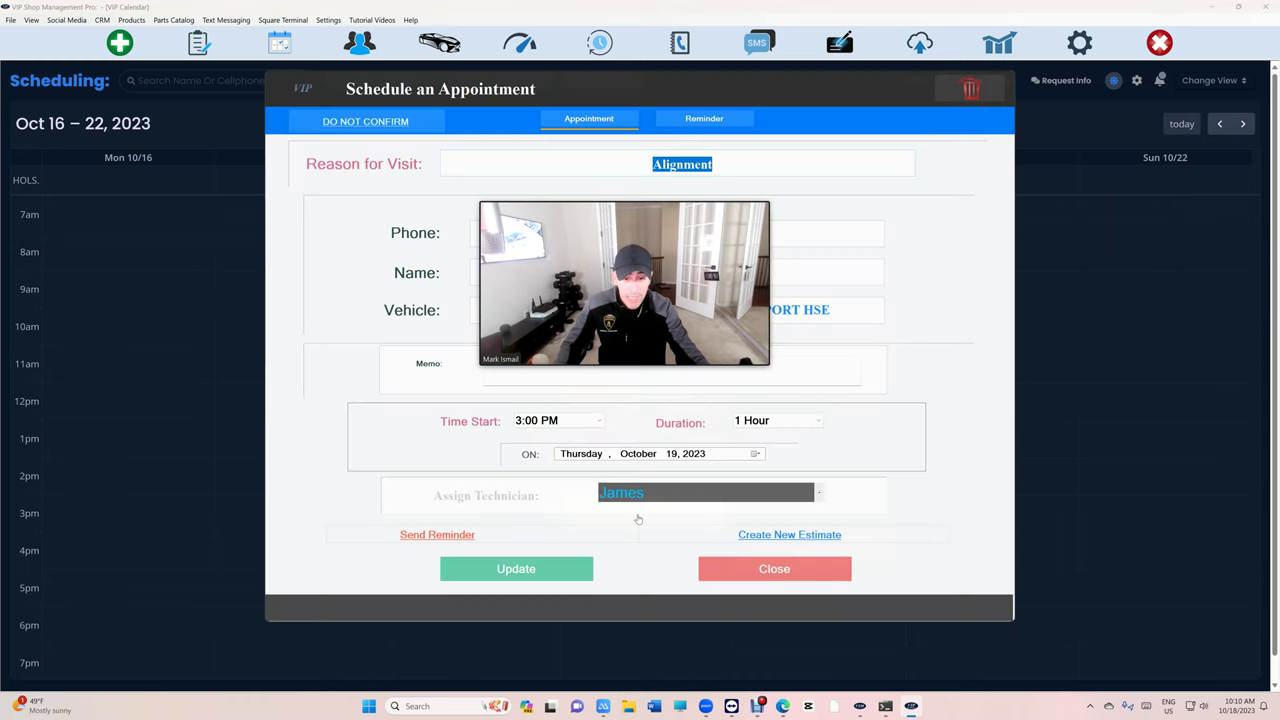
- Create a 2011 Land Rover estimate from the appointment, assign the first technician, and show WorkFlow
click(776, 536)
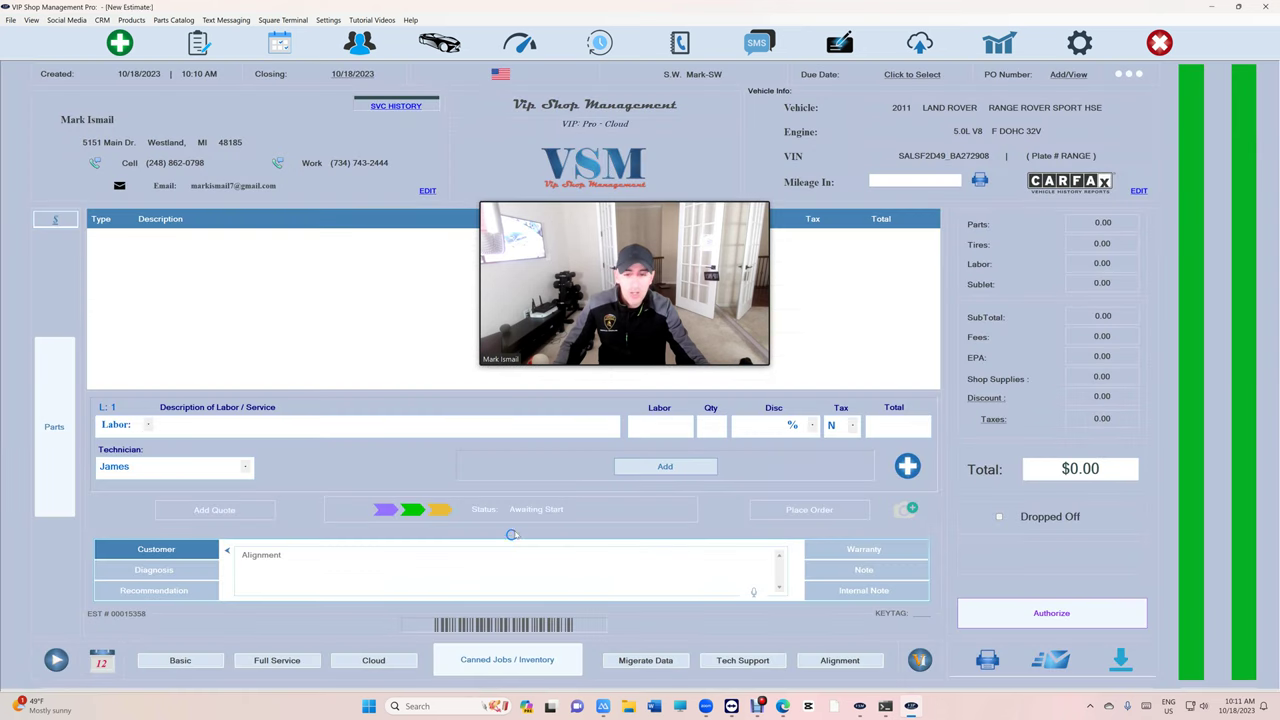
click(522, 512)
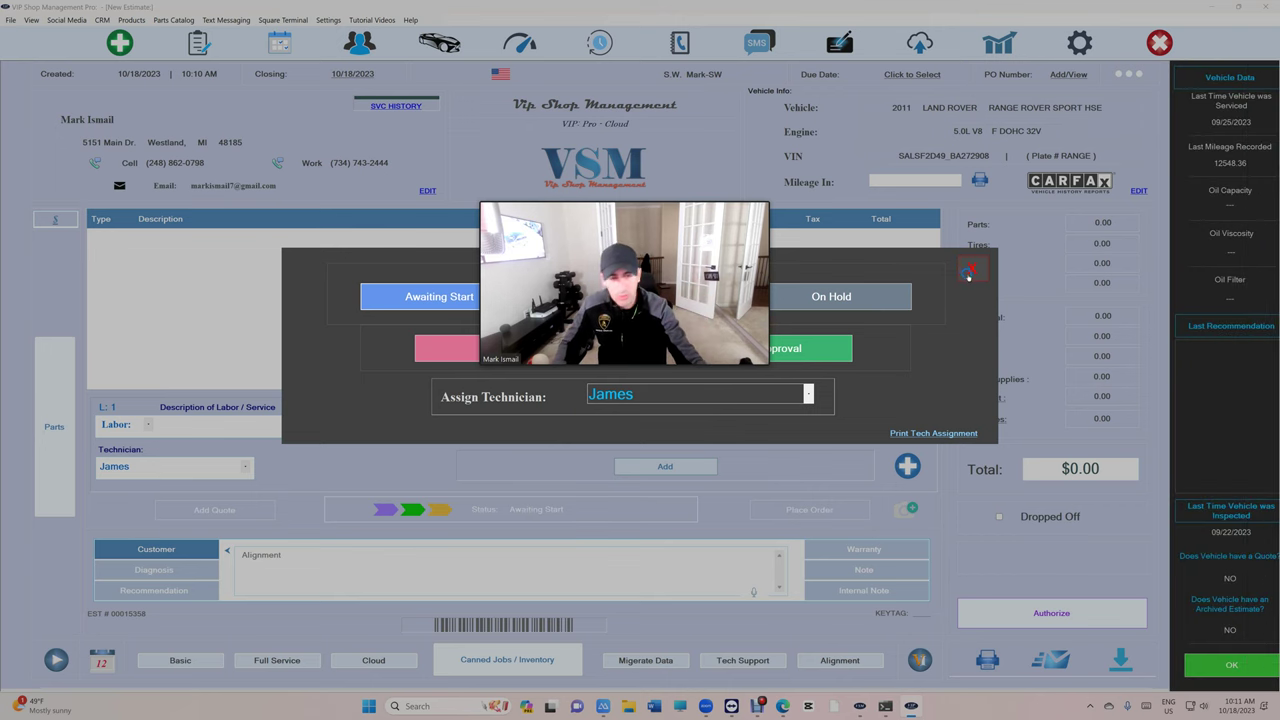
click(968, 272)
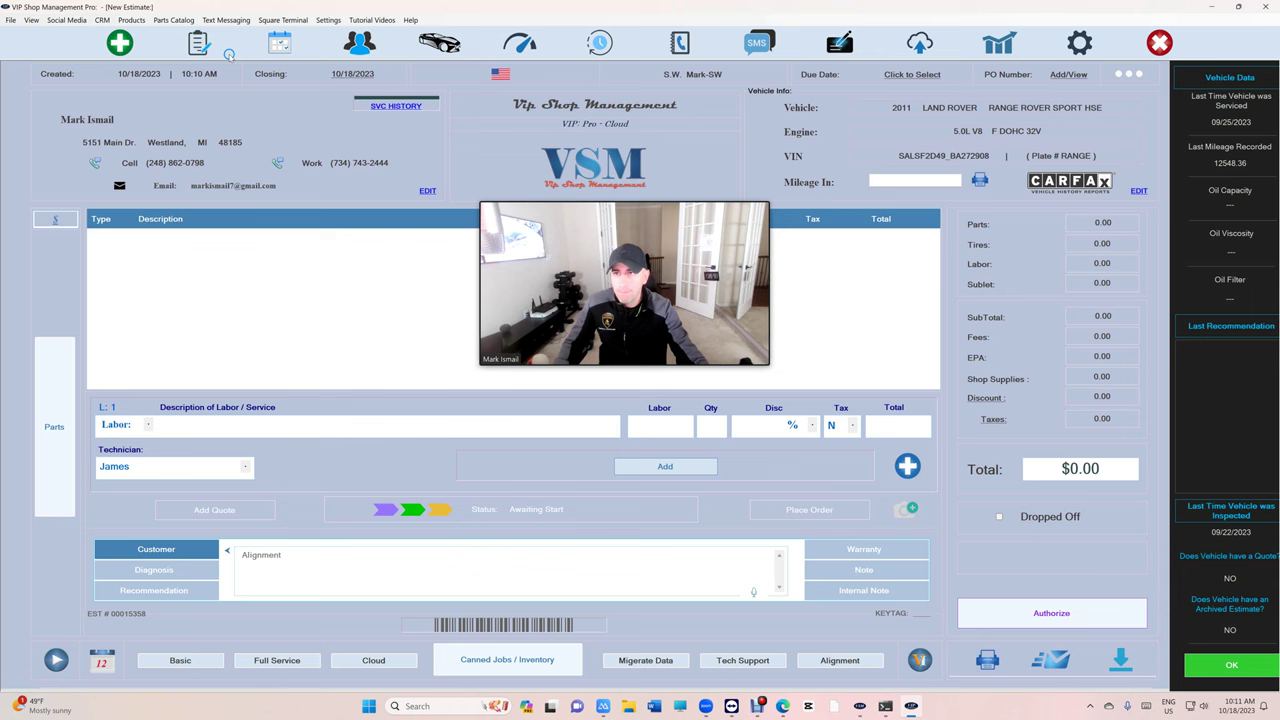
click(548, 480)
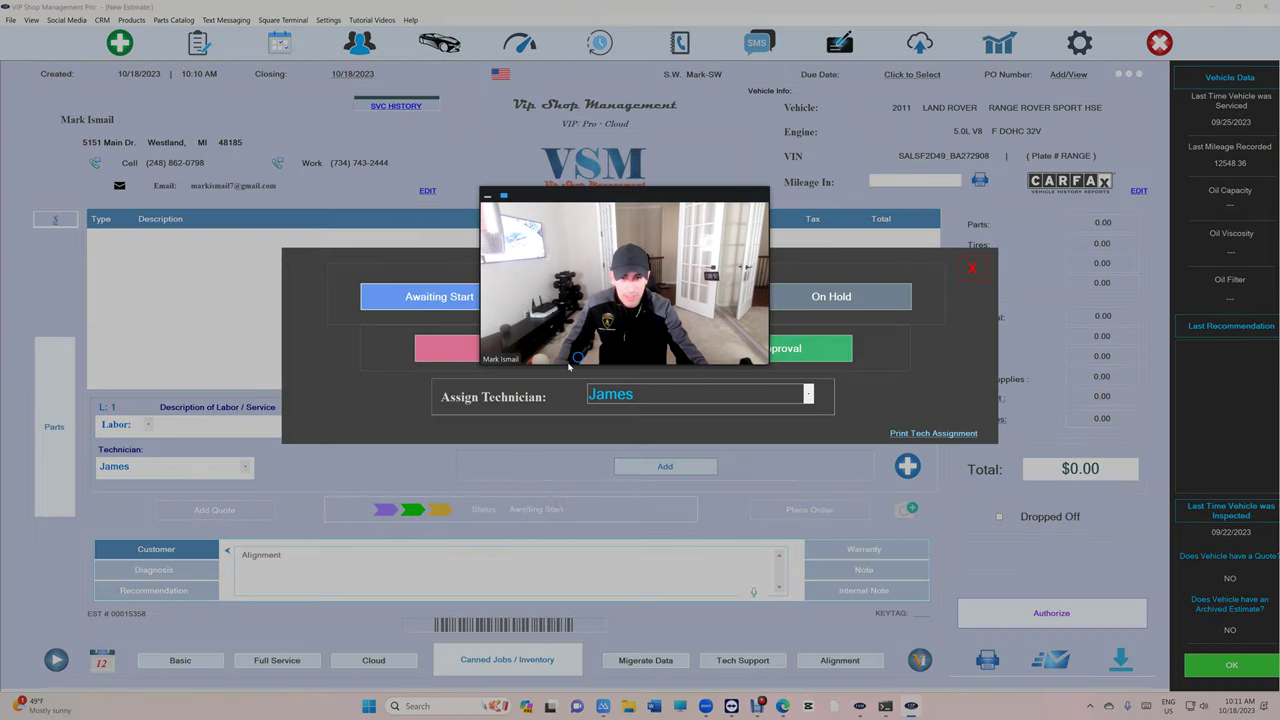
click(630, 397)
click(628, 413)
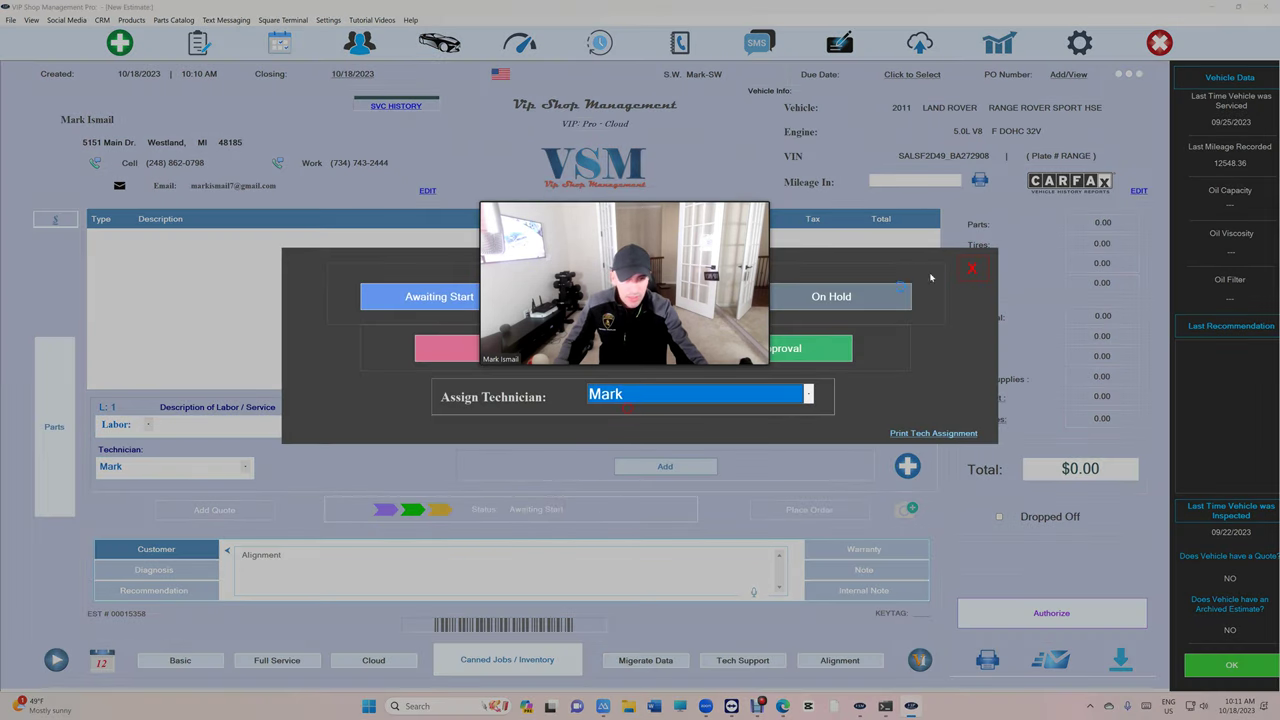
click(971, 267)
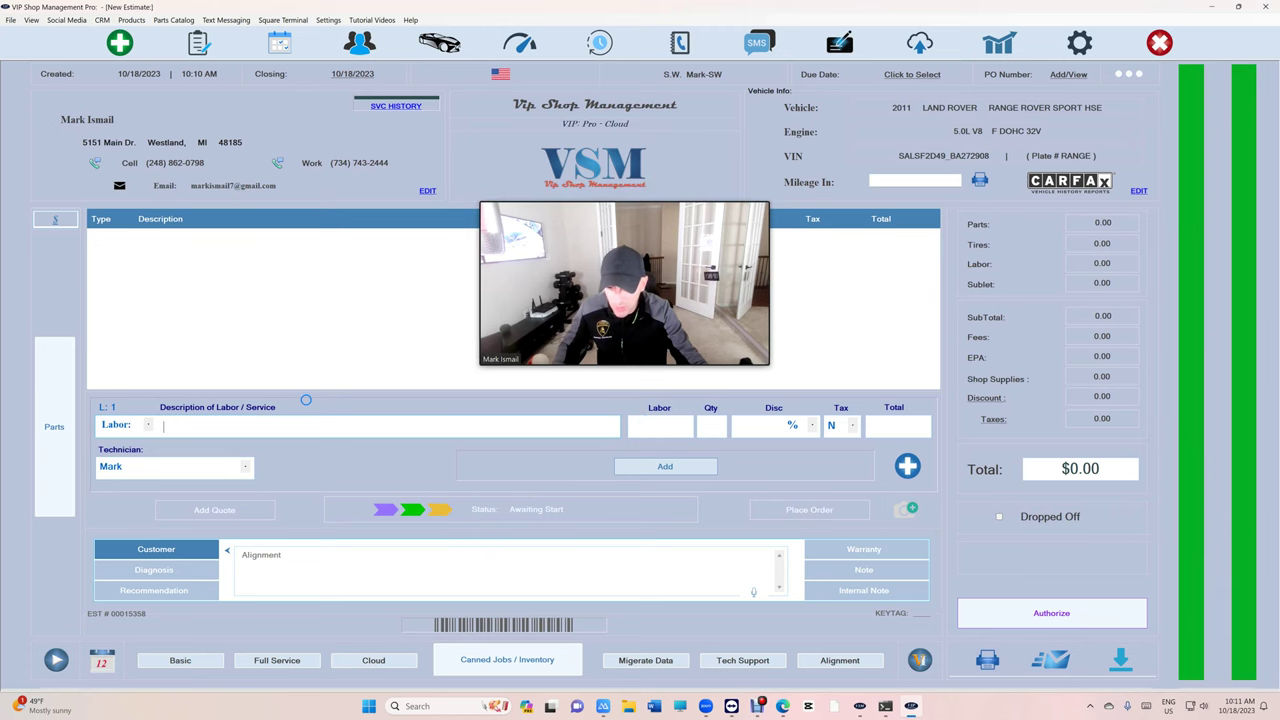
click(205, 44)
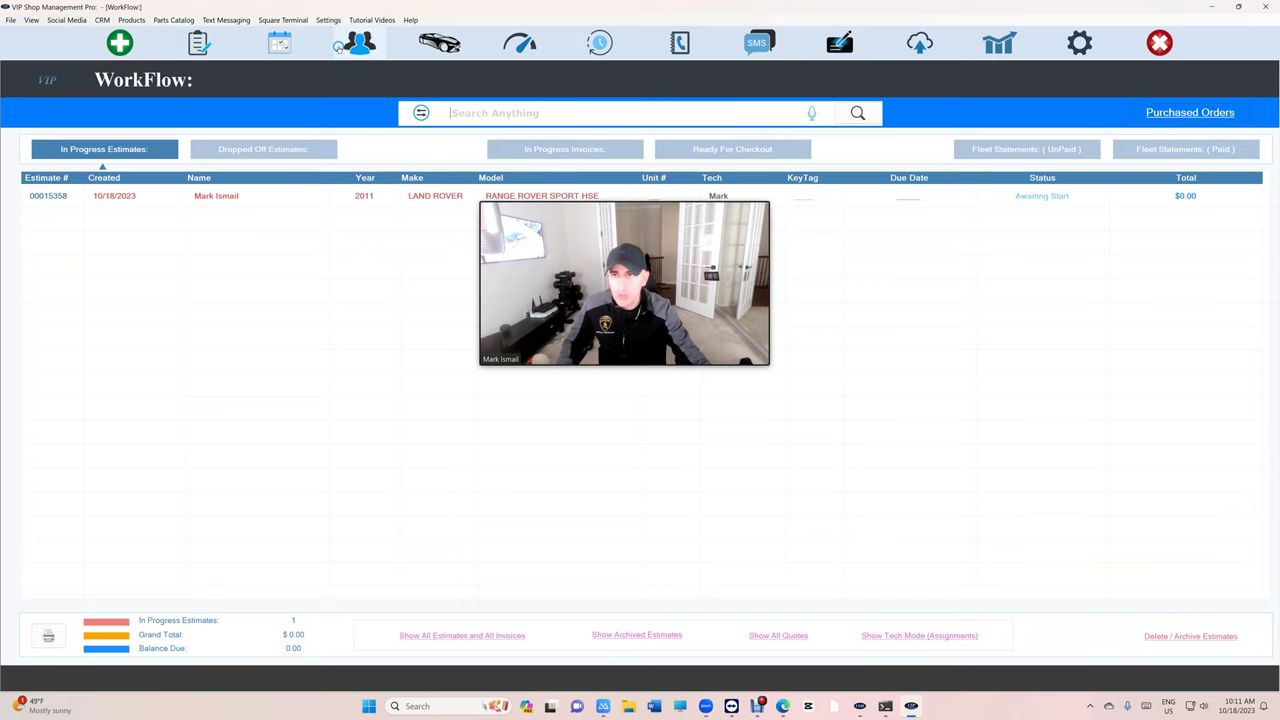
- Return to the Oct 16–22, 2023 weekly scheduling calendar
click(284, 45)
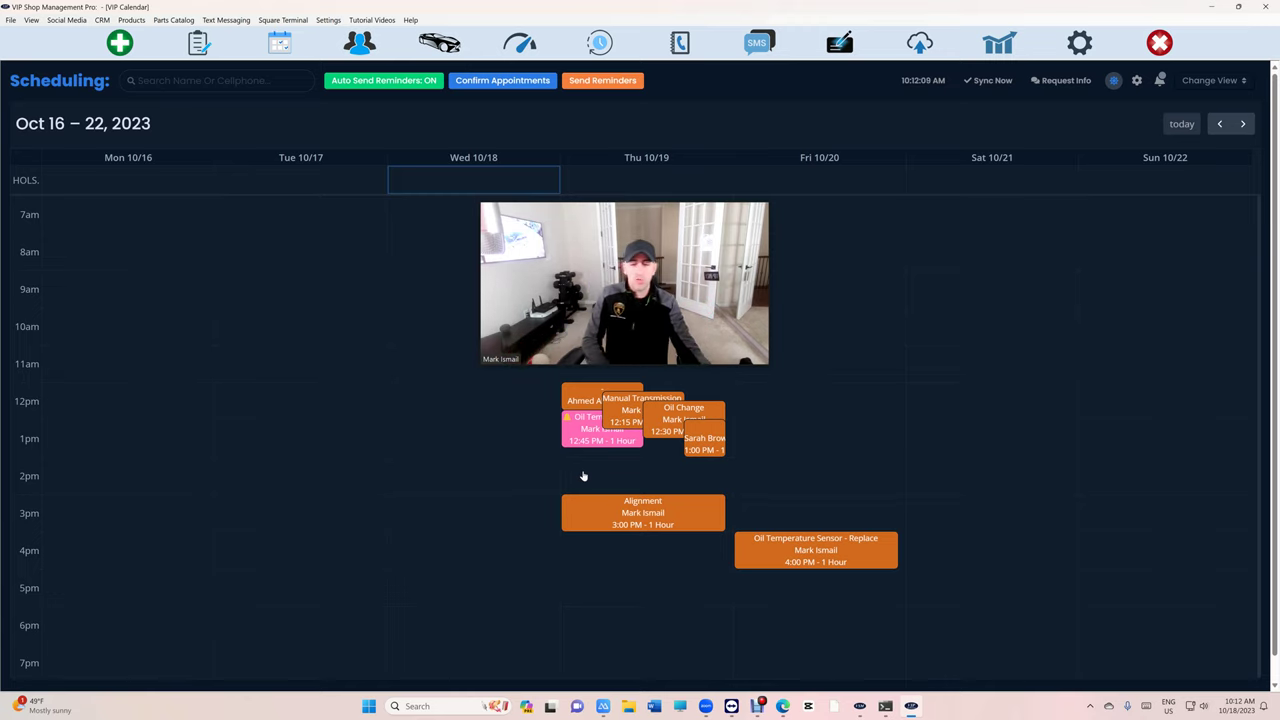
- Text a reminder for the 12:45 PM 2010 Lincoln MKZ Oil Temperature Sensor - Replace appointment
click(597, 440)
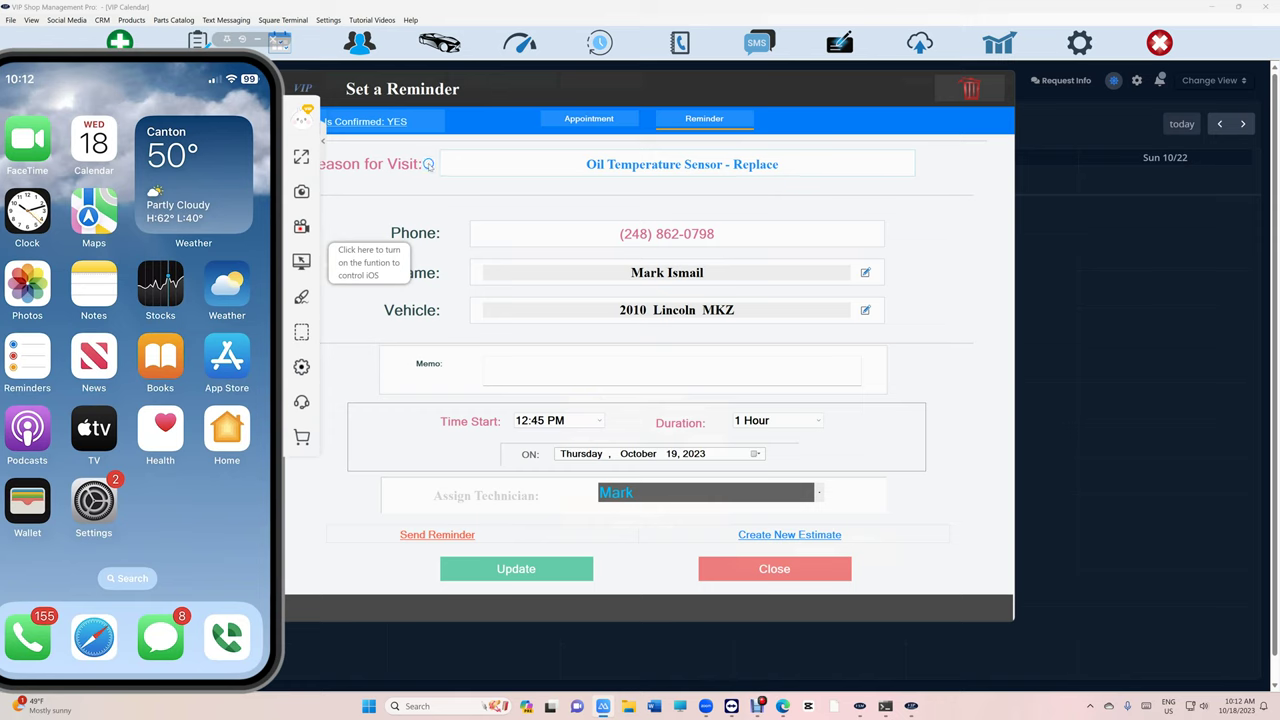
click(472, 537)
click(743, 380)
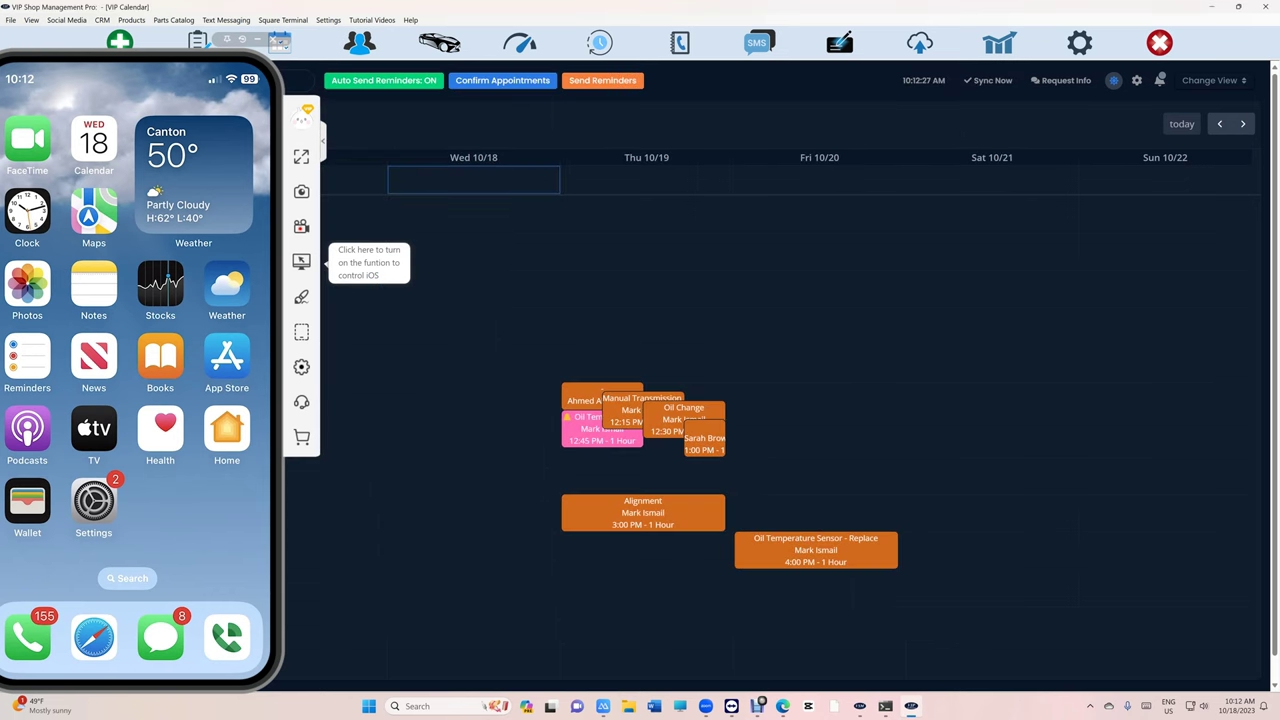
drag(1088, 318, 1062, 304)
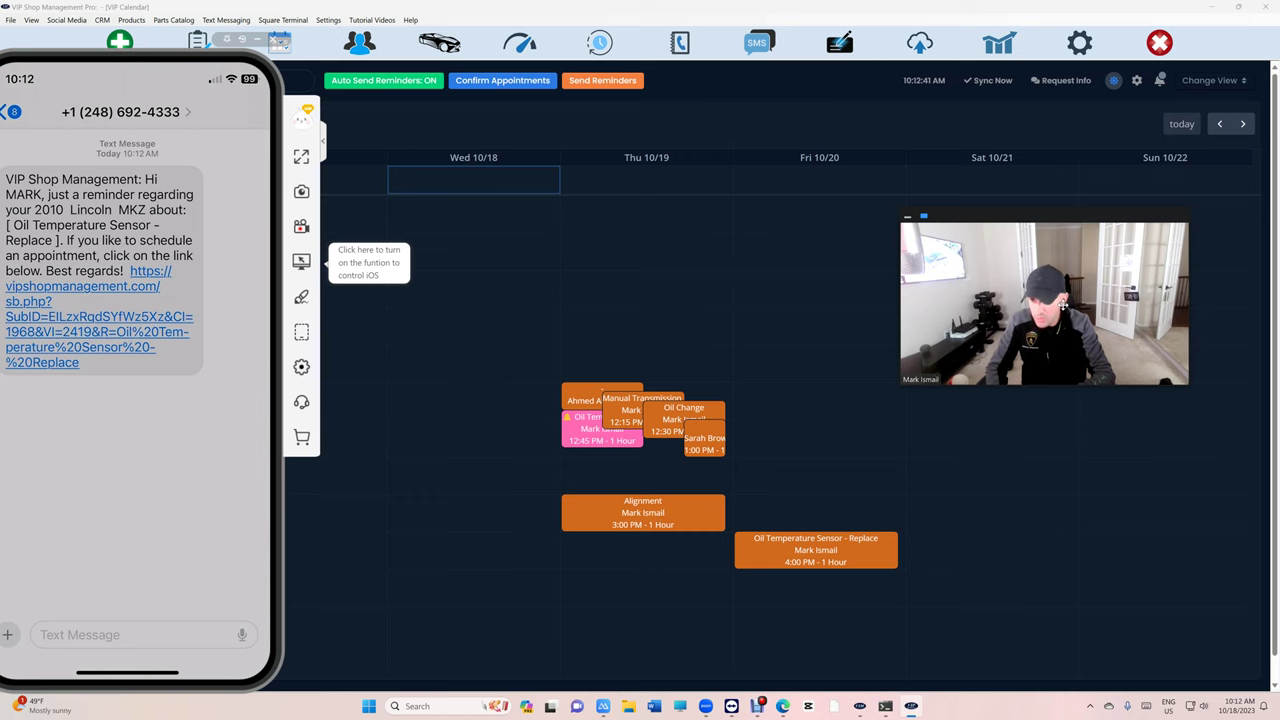
- Move the mirrored phone view aside to uncover the calendar
drag(105, 55, 427, 48)
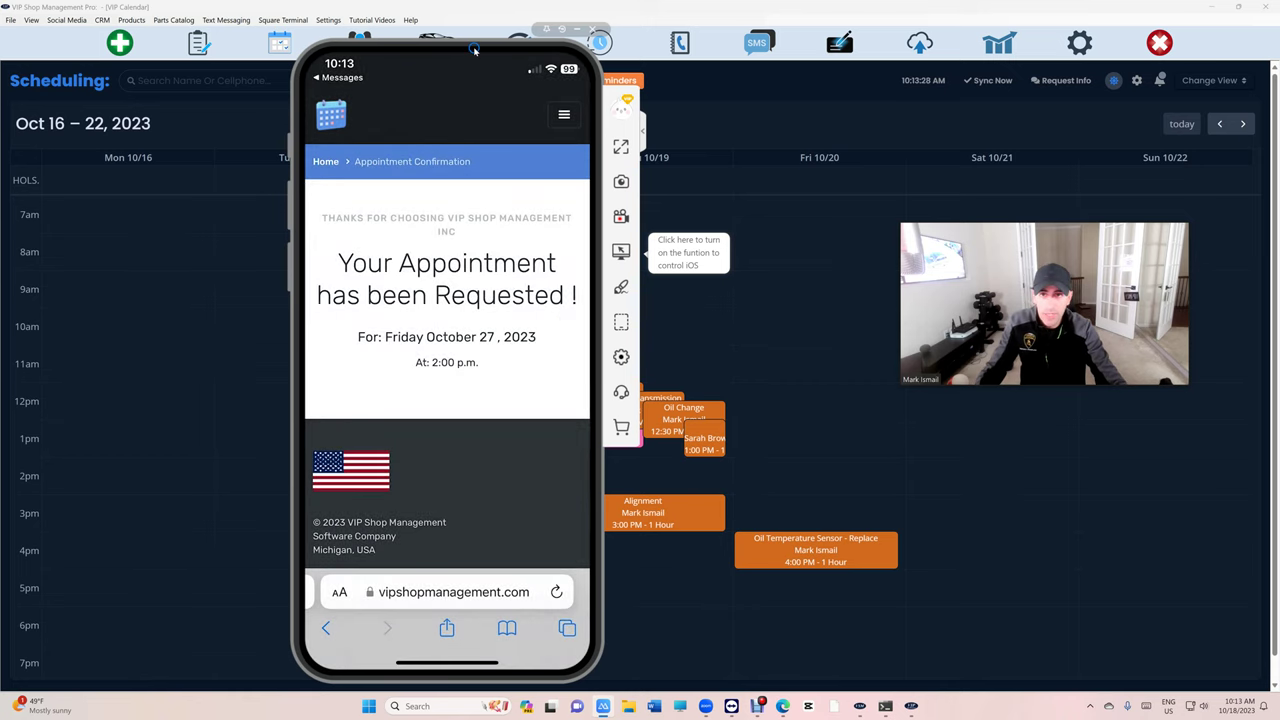
drag(449, 55, 437, 57)
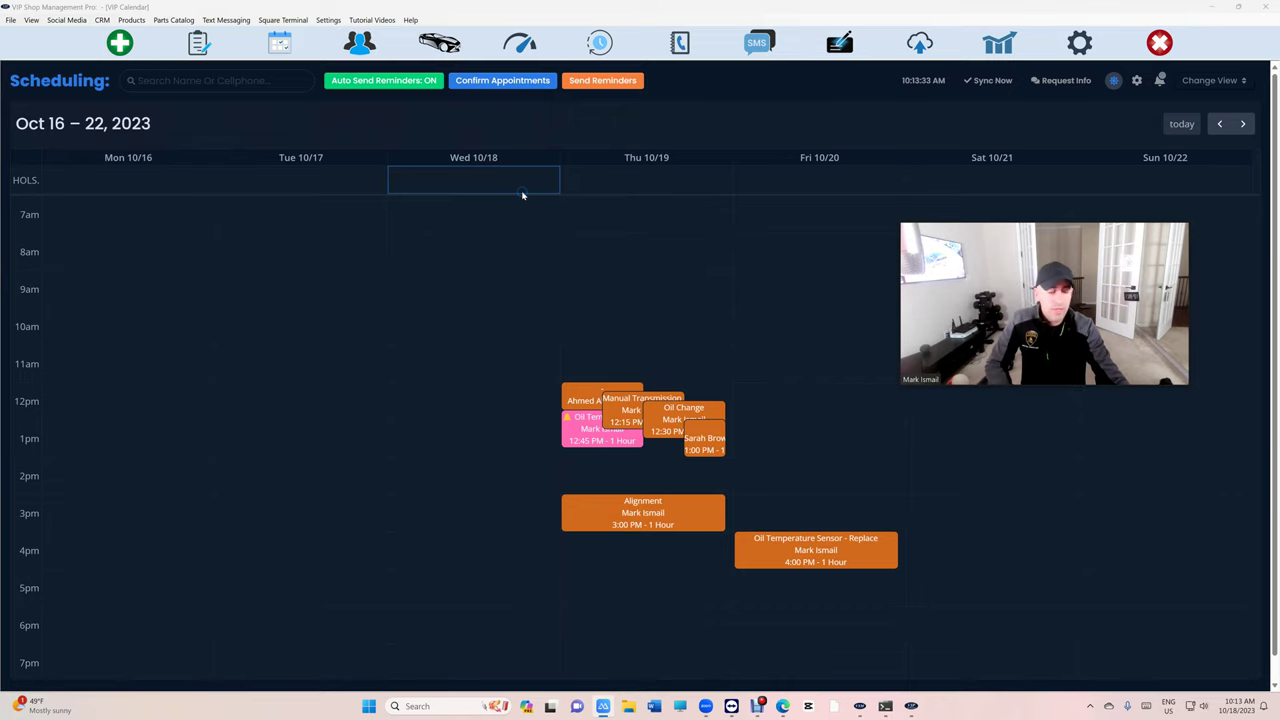
click(500, 86)
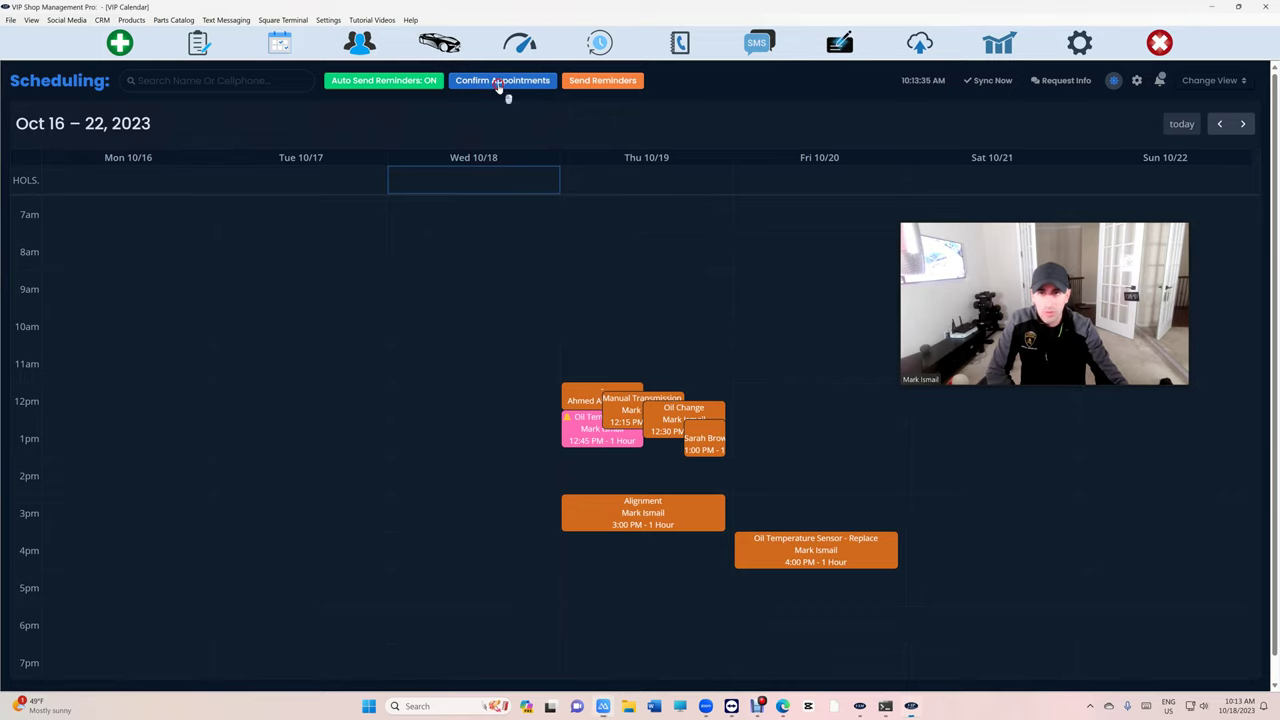
click(870, 155)
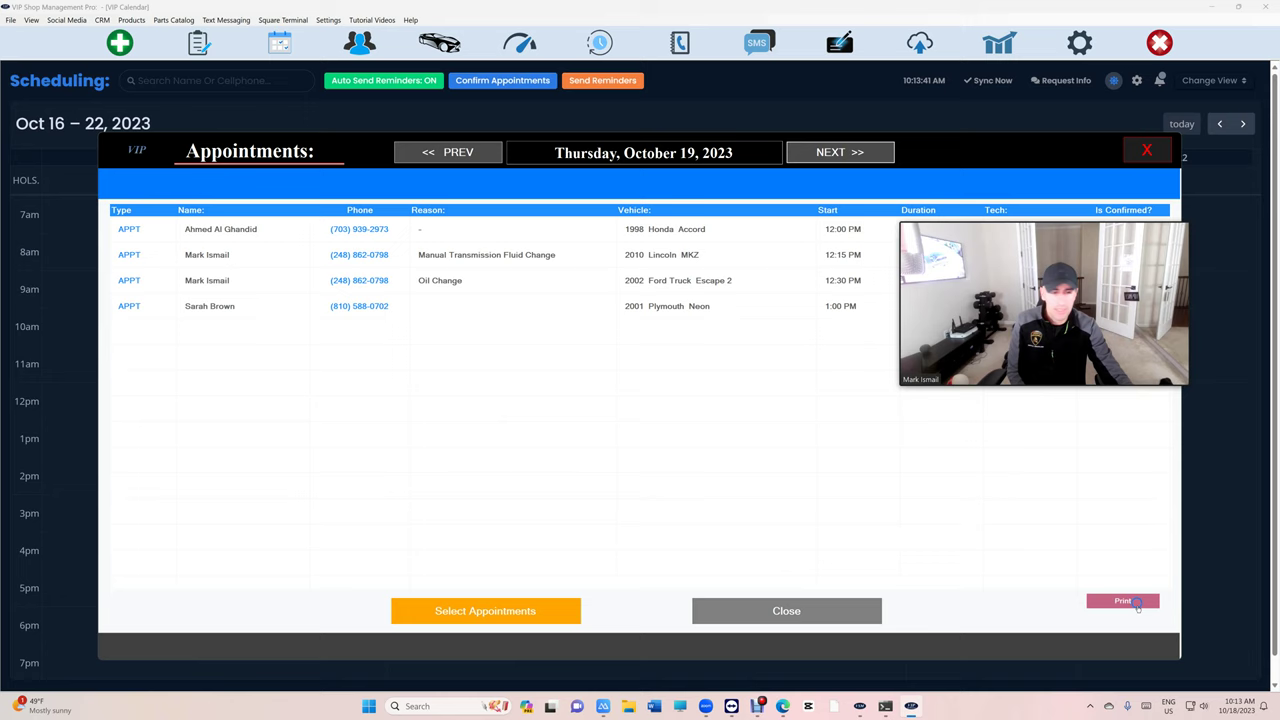
drag(1018, 341, 714, 470)
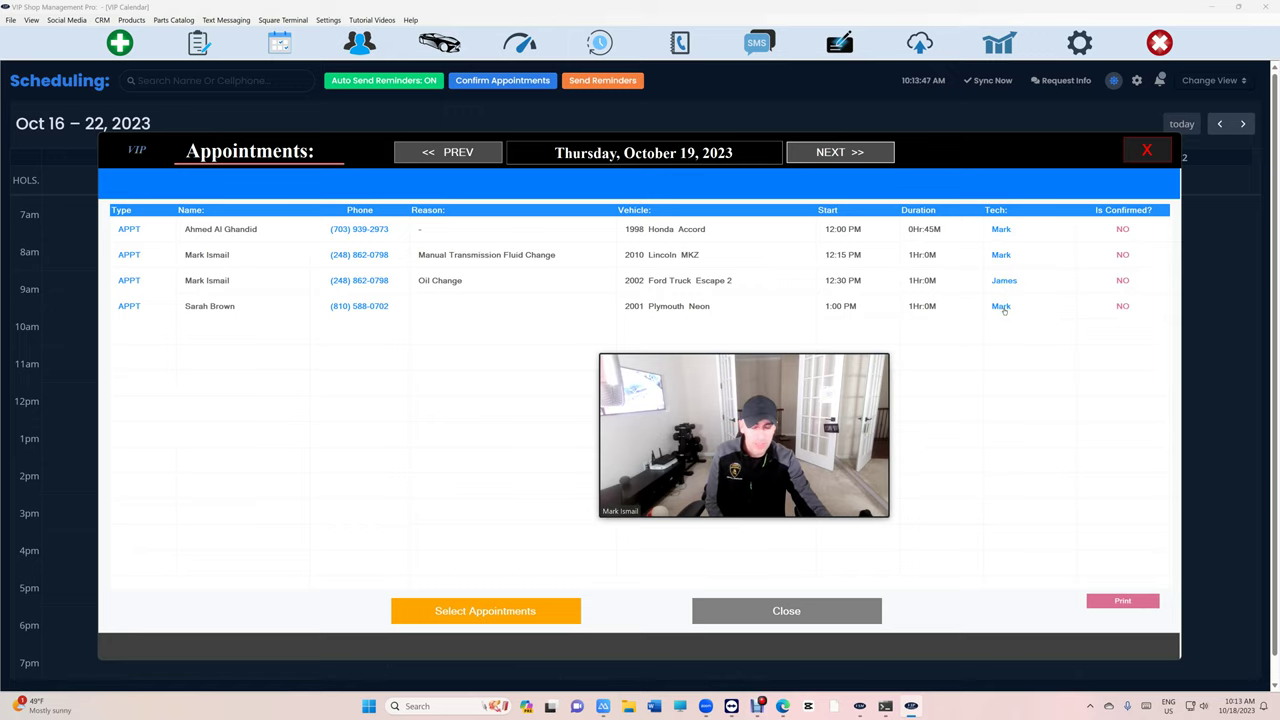
click(1101, 604)
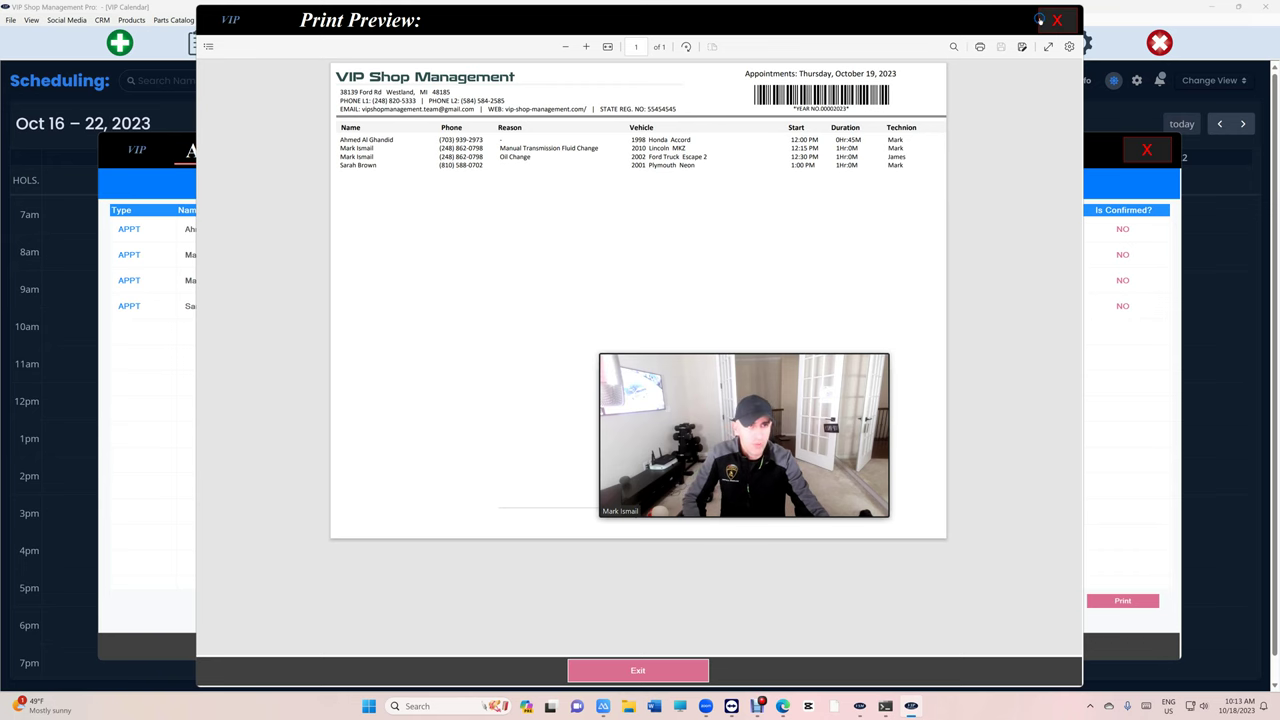
click(1055, 20)
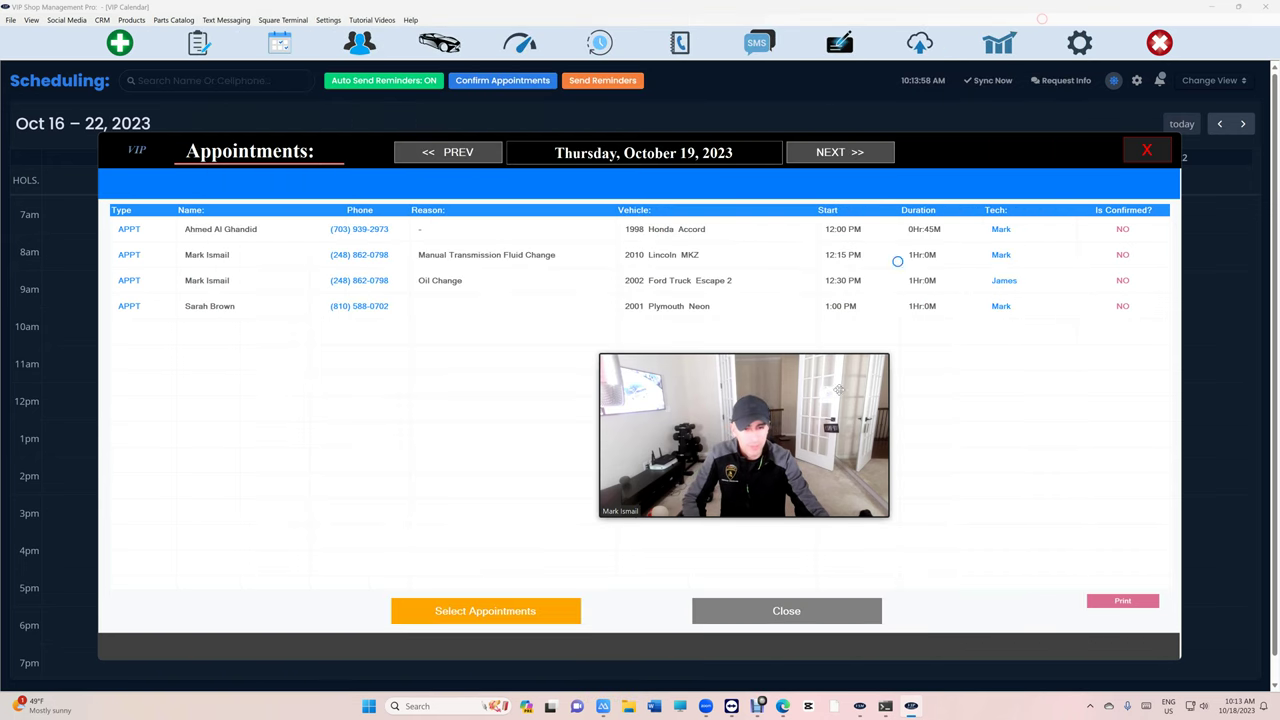
- Reopen the daily appointment list, page through October 19–20, then close it
click(793, 617)
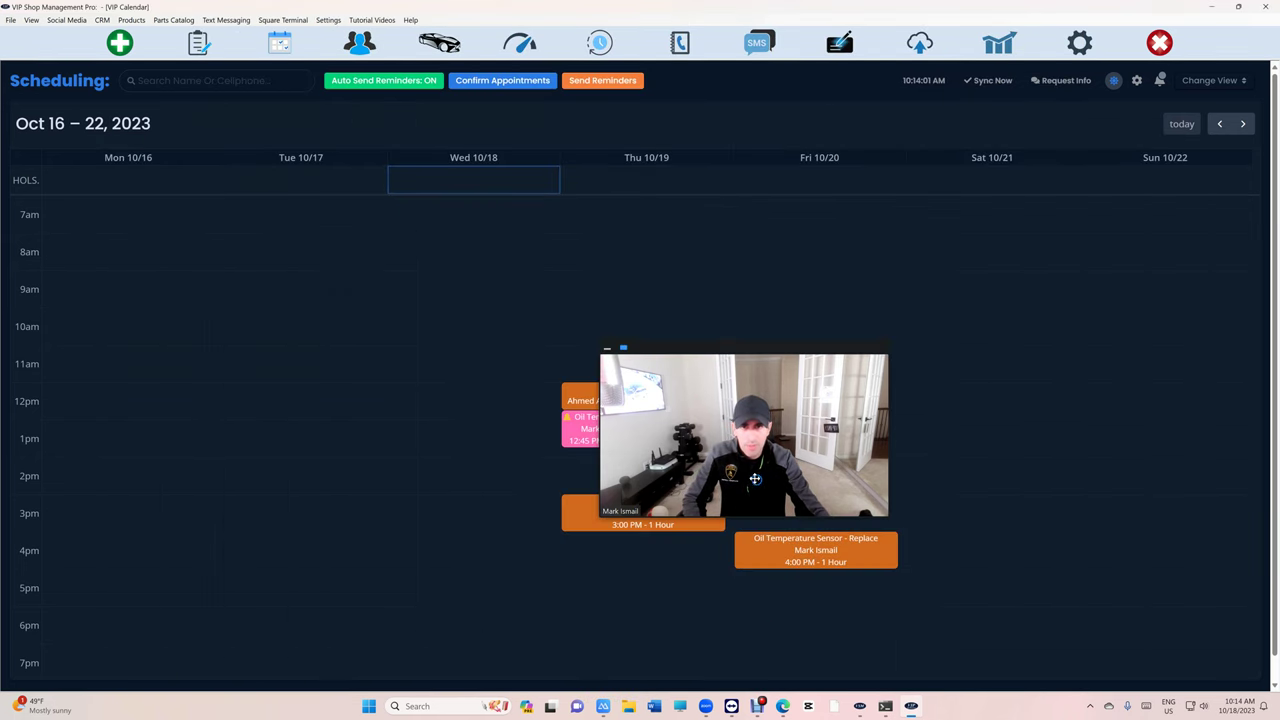
click(519, 82)
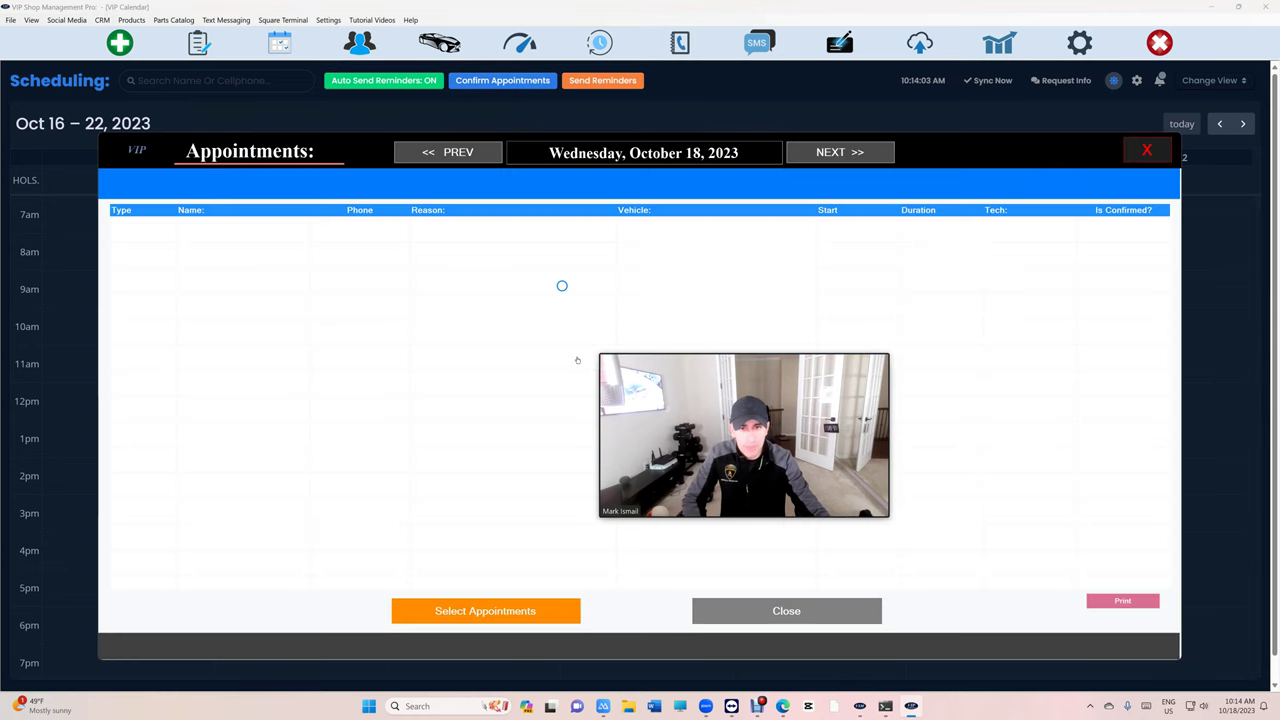
click(847, 153)
click(847, 153)
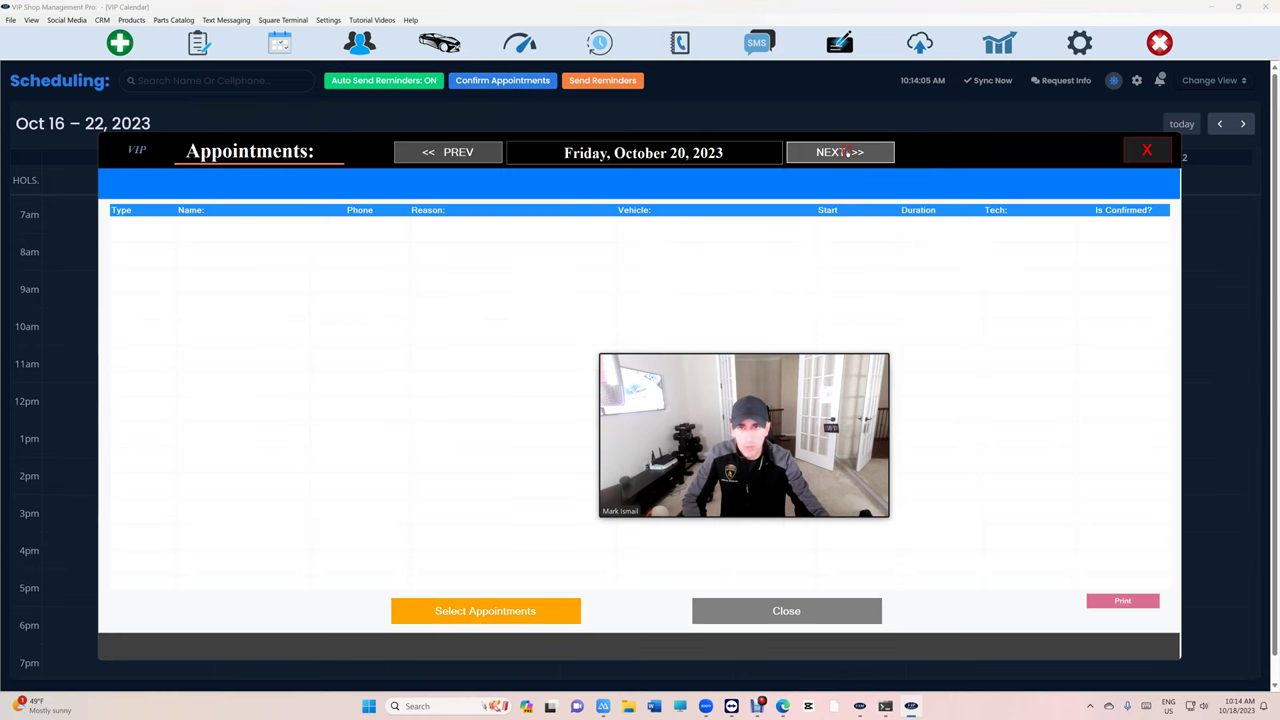
click(478, 160)
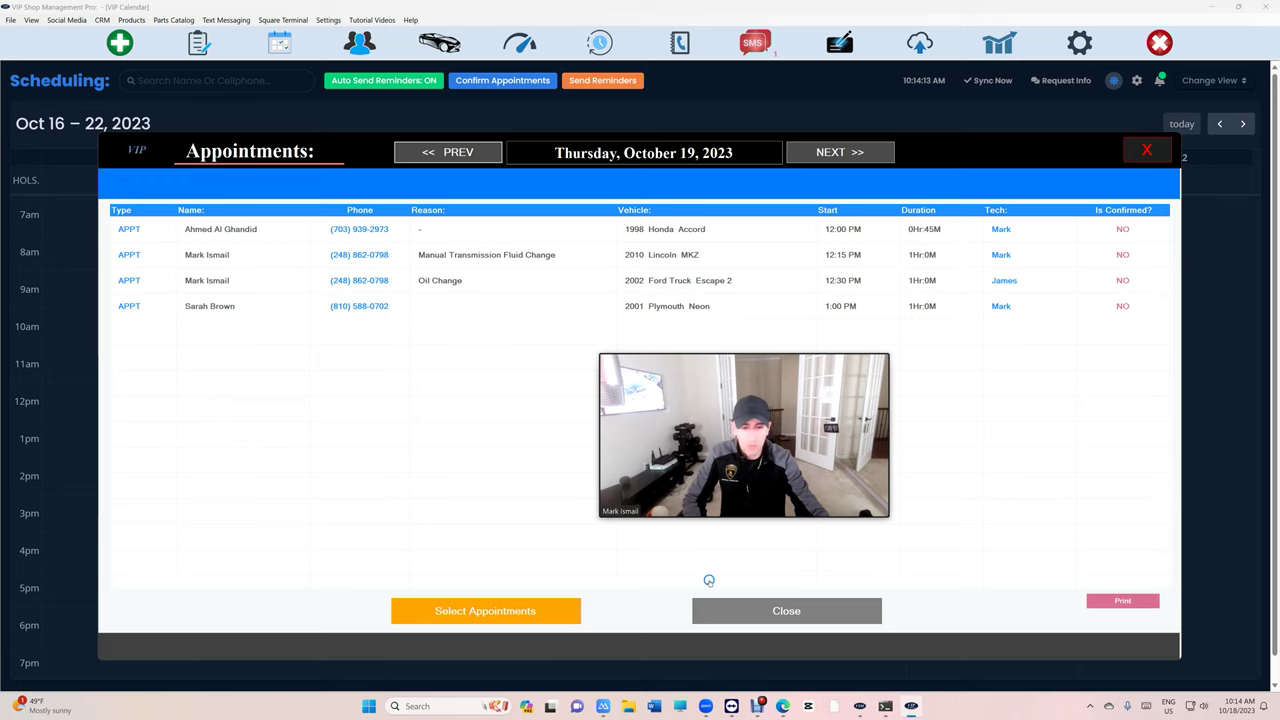
click(721, 612)
click(628, 82)
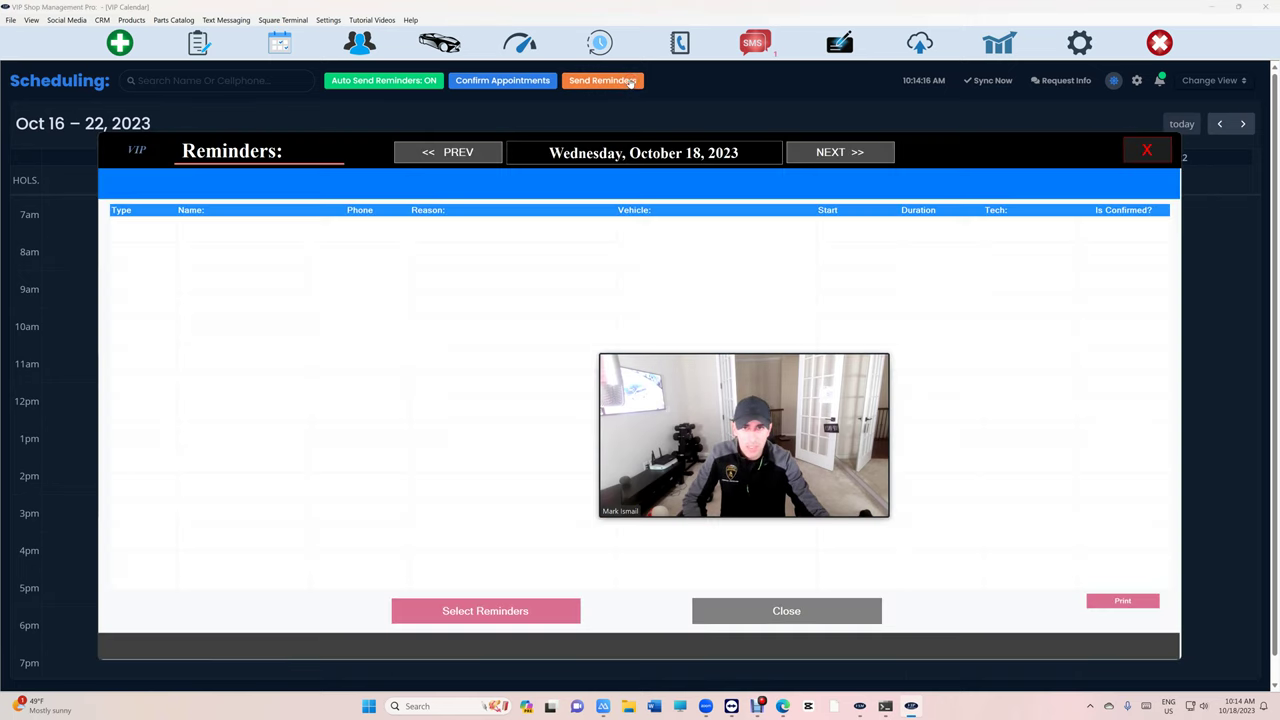
click(829, 152)
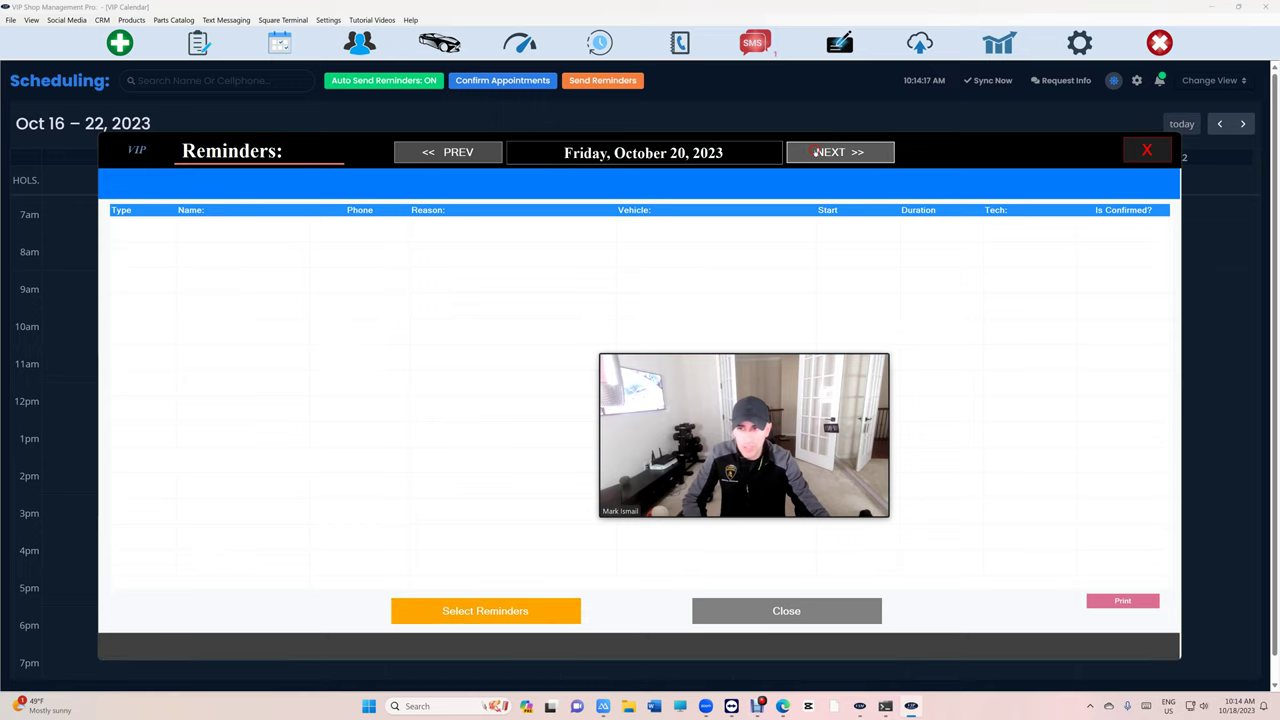
click(447, 152)
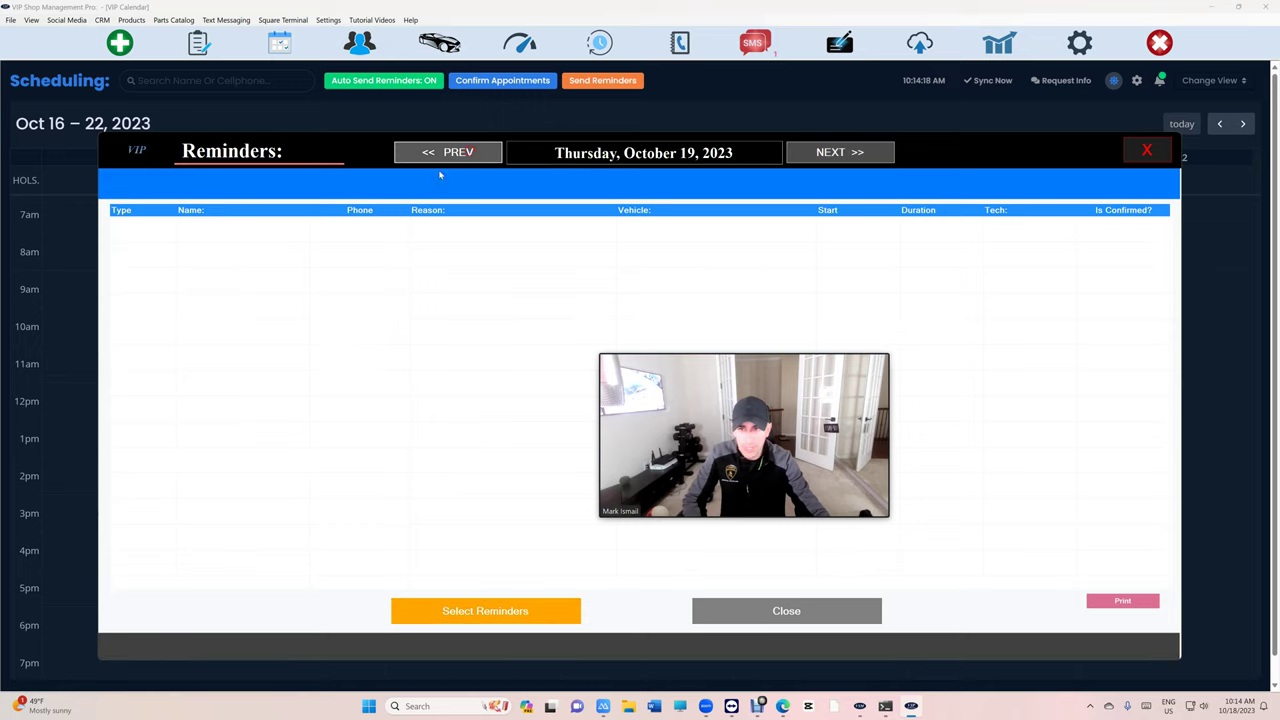
click(786, 611)
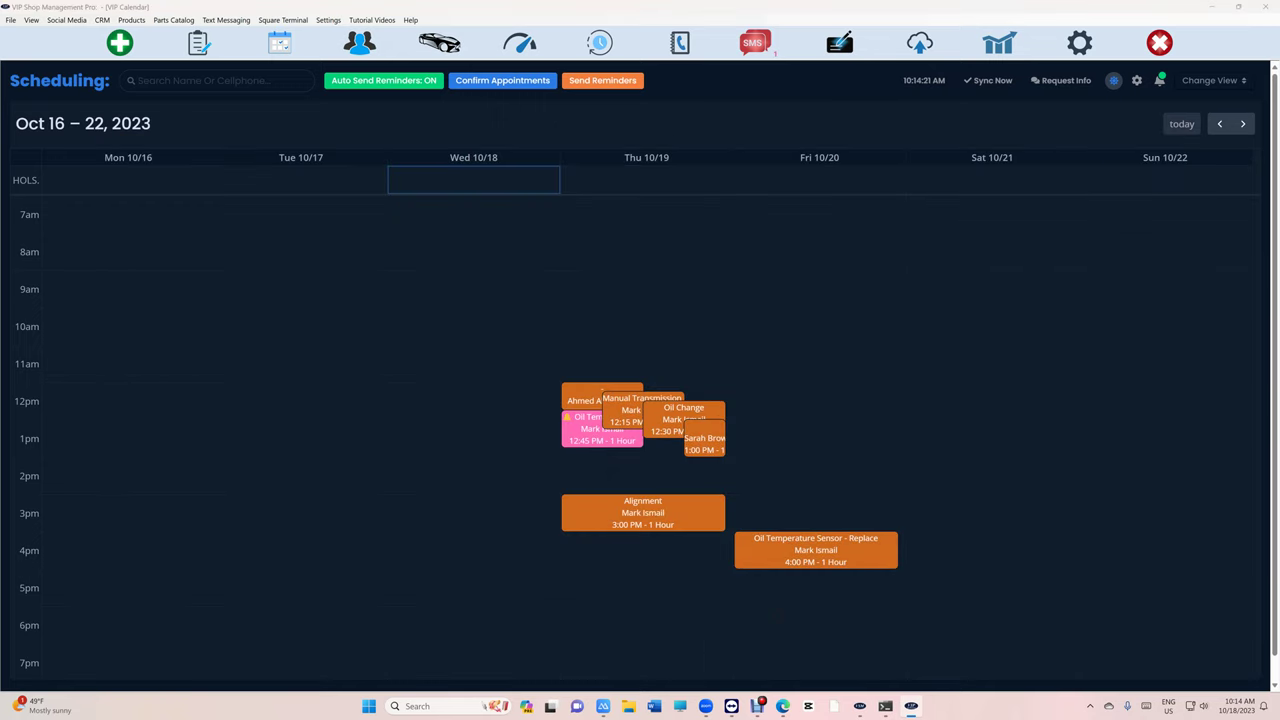
- Review the incoming appointment request in the SMS Notification Center
click(770, 48)
drag(288, 234, 462, 232)
click(372, 232)
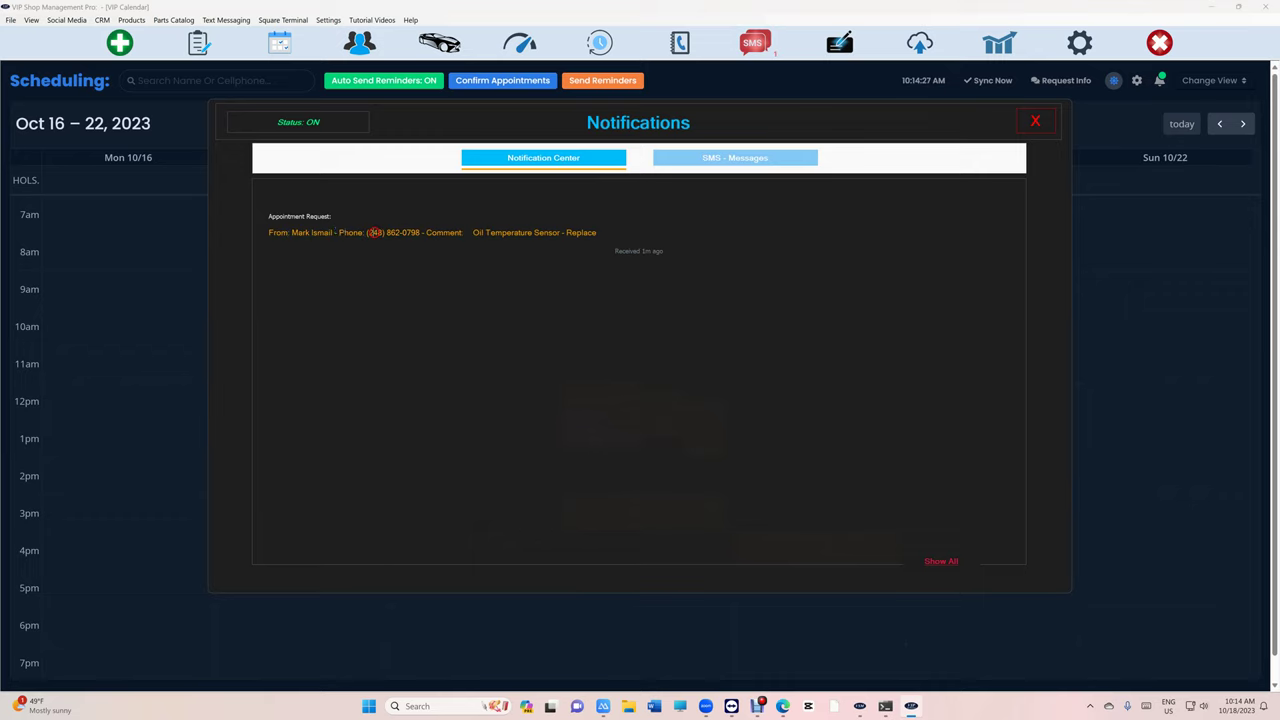
drag(278, 216, 347, 216)
click(1024, 130)
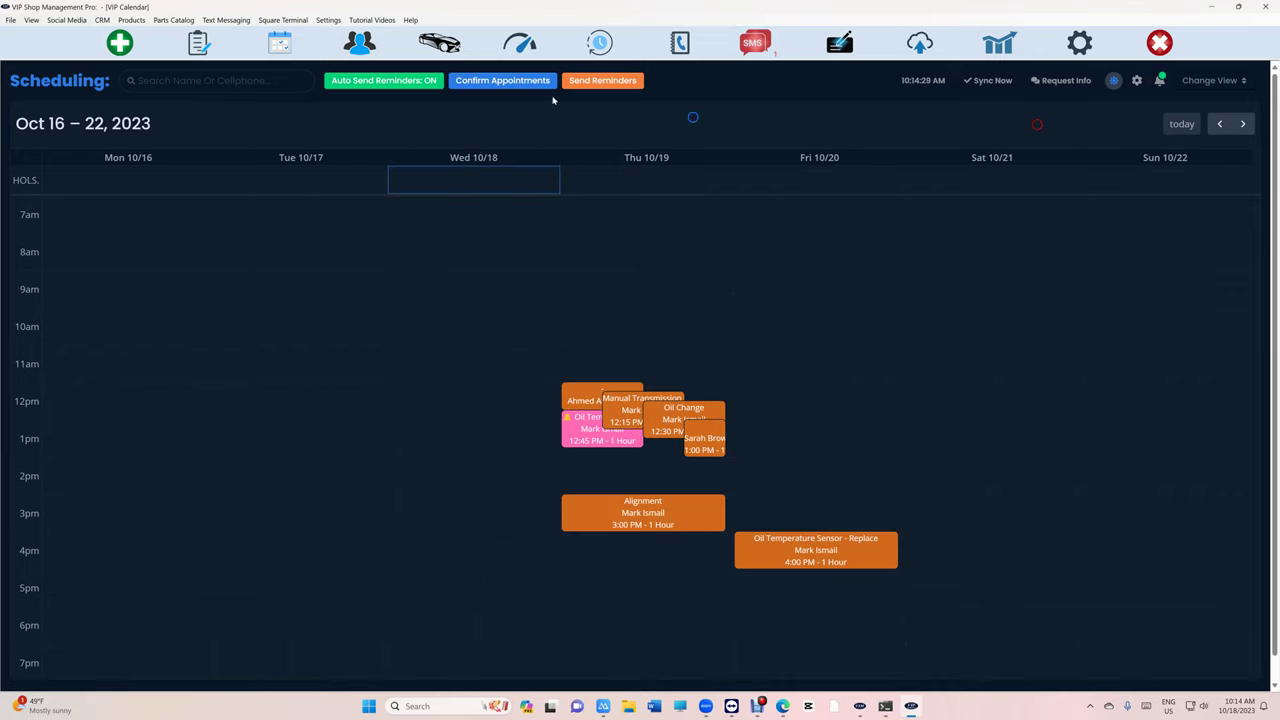
- Accept the pending Friday October 27, 2:00 p.m. request from the new-requests list
click(1160, 80)
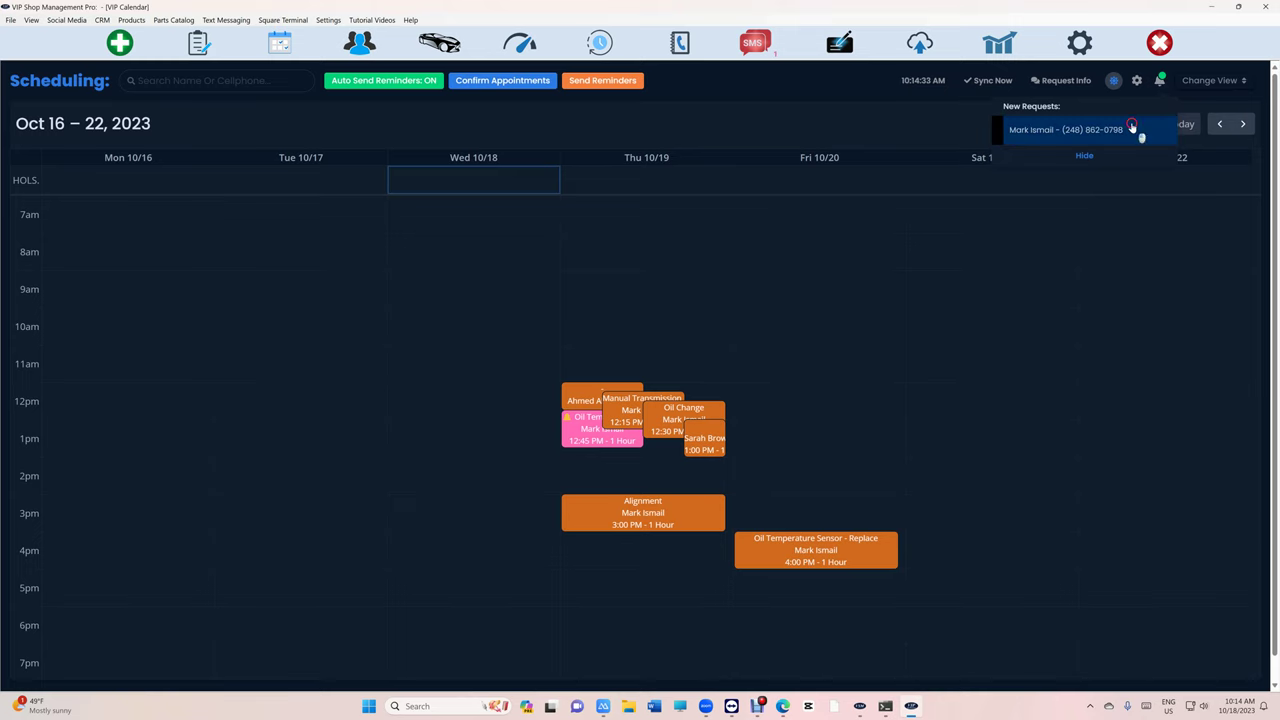
click(1136, 128)
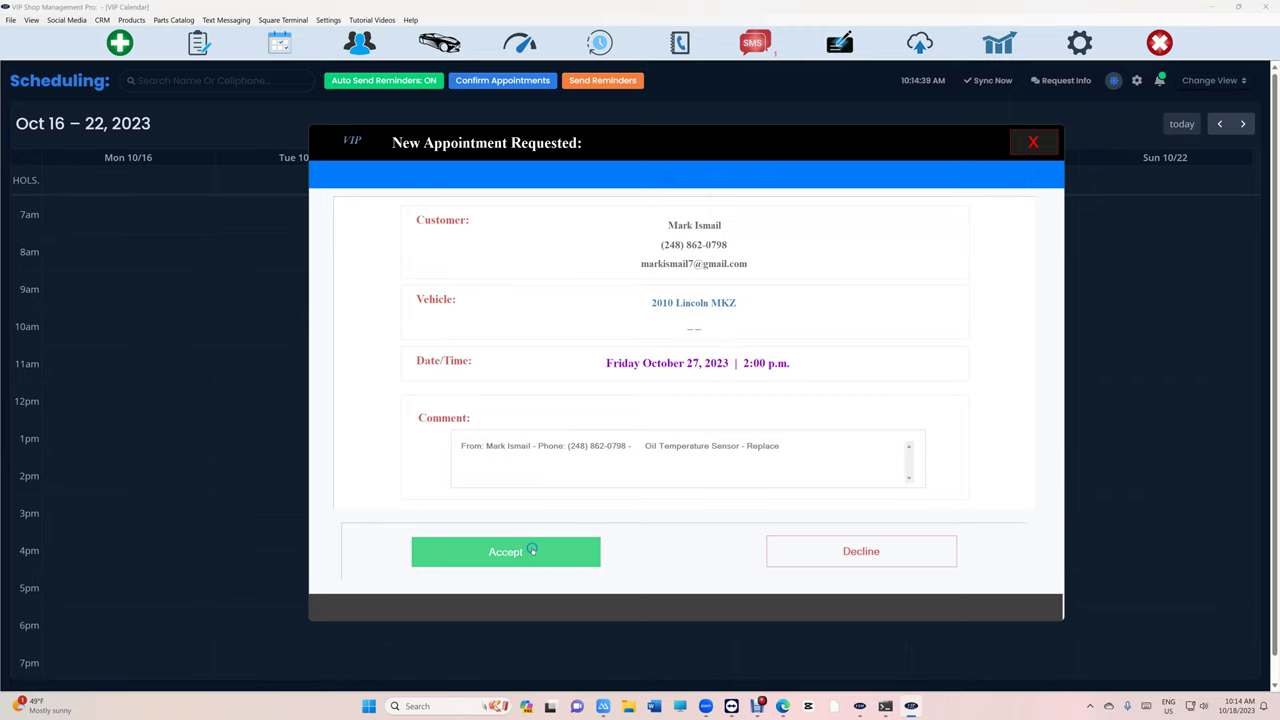
click(532, 551)
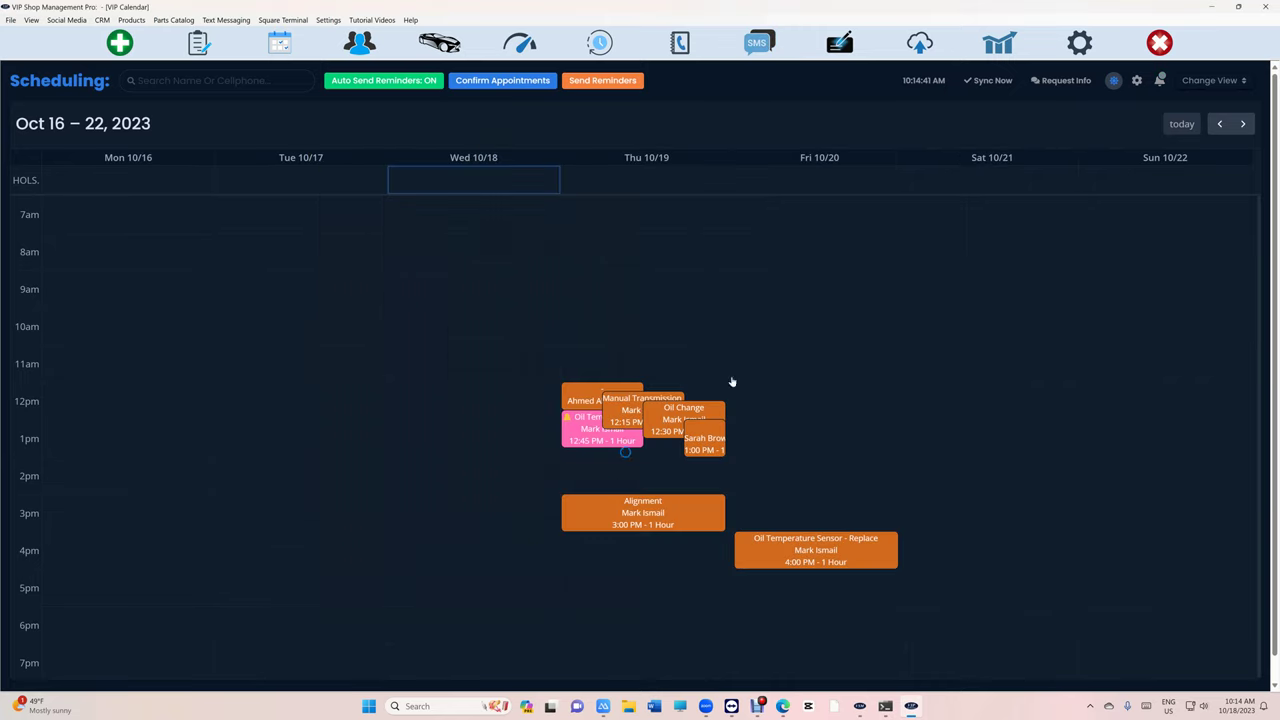
- Go to the Oct 23–29 week and open the Friday 2:00 PM Oil Temperature Sensor appointment
click(1242, 123)
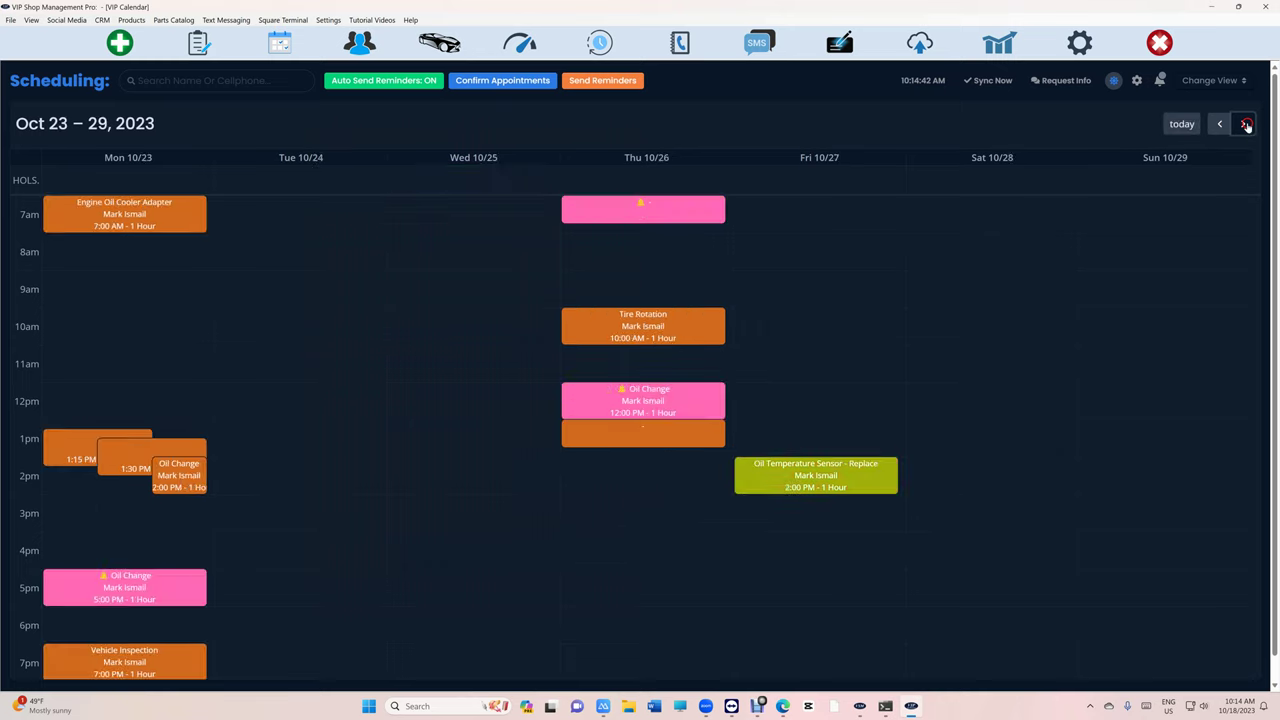
click(800, 478)
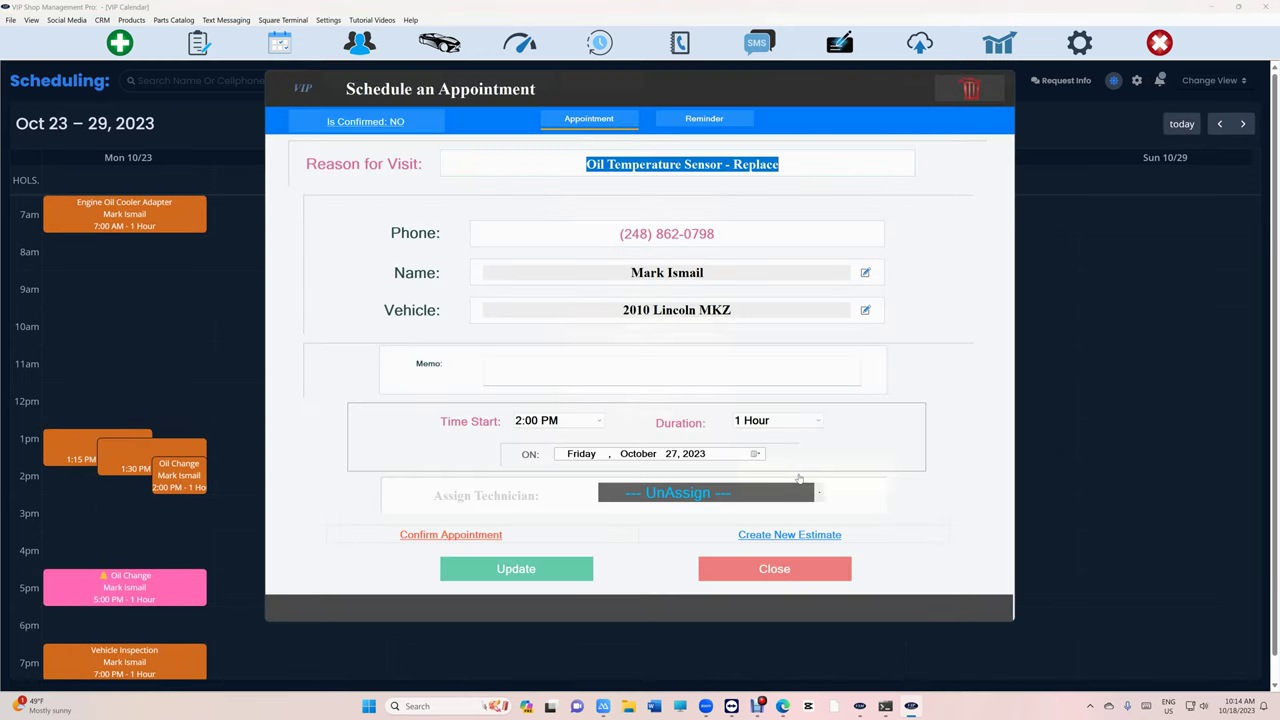
click(790, 570)
click(814, 486)
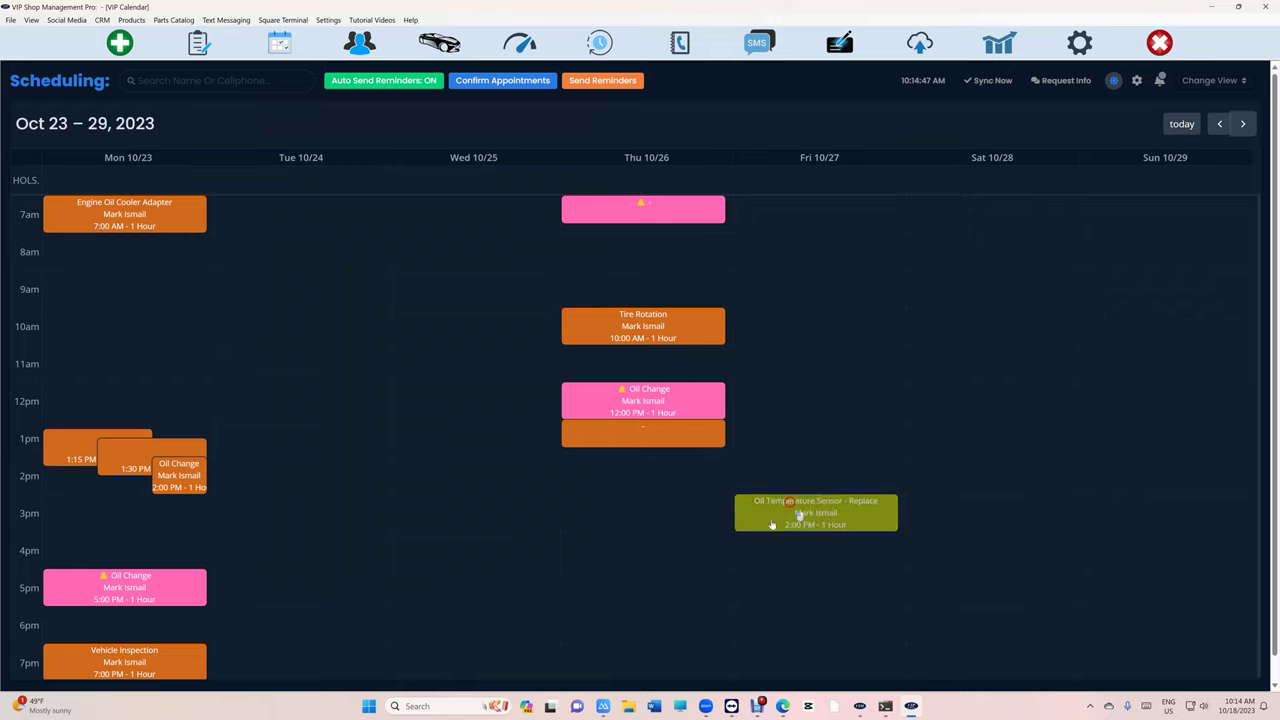
mouse_move(818, 487)
mouse_down()
mouse_move(1000, 445)
mouse_move(1023, 420)
mouse_move(857, 486)
mouse_move(830, 510)
mouse_move(830, 478)
mouse_up()
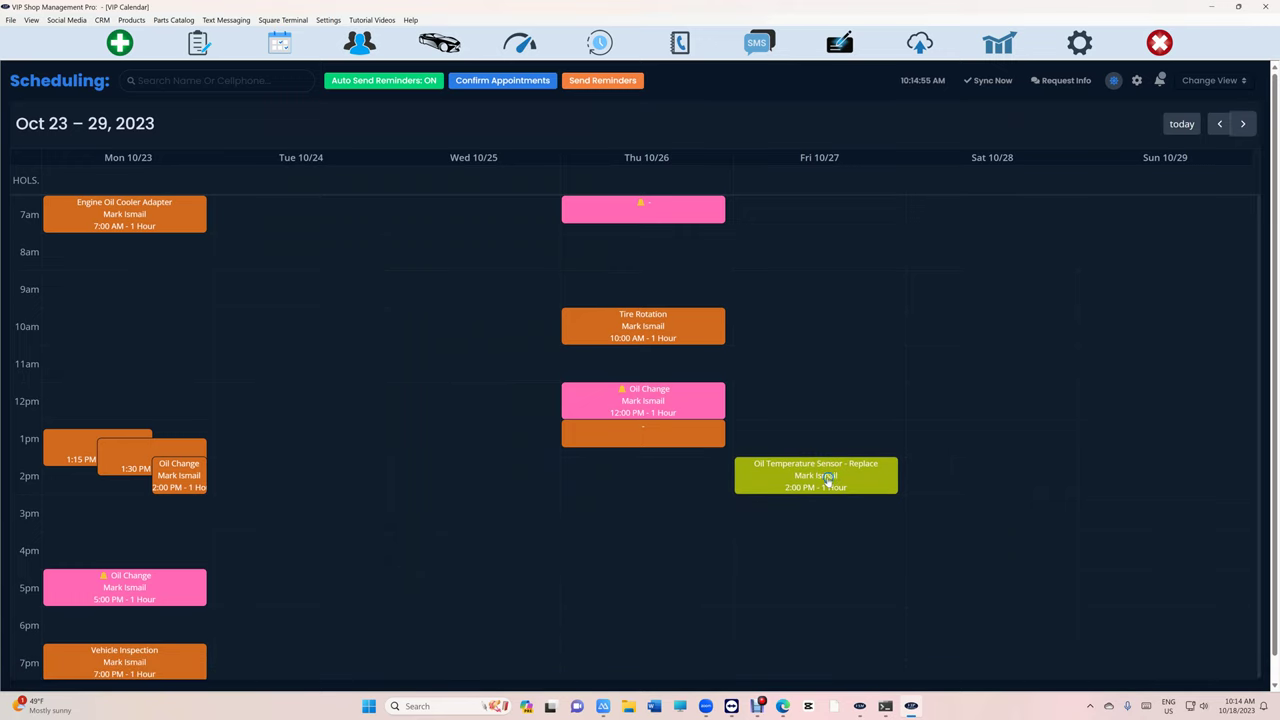
click(827, 479)
click(798, 164)
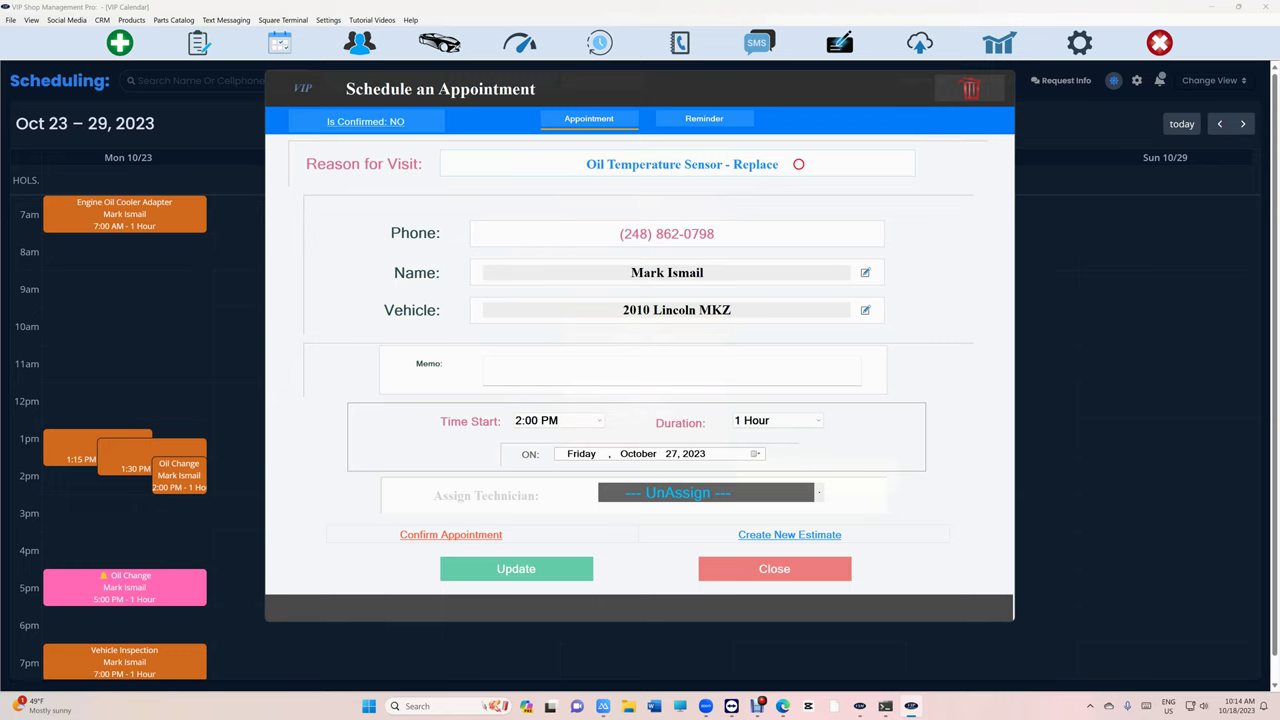
drag(947, 334, 797, 300)
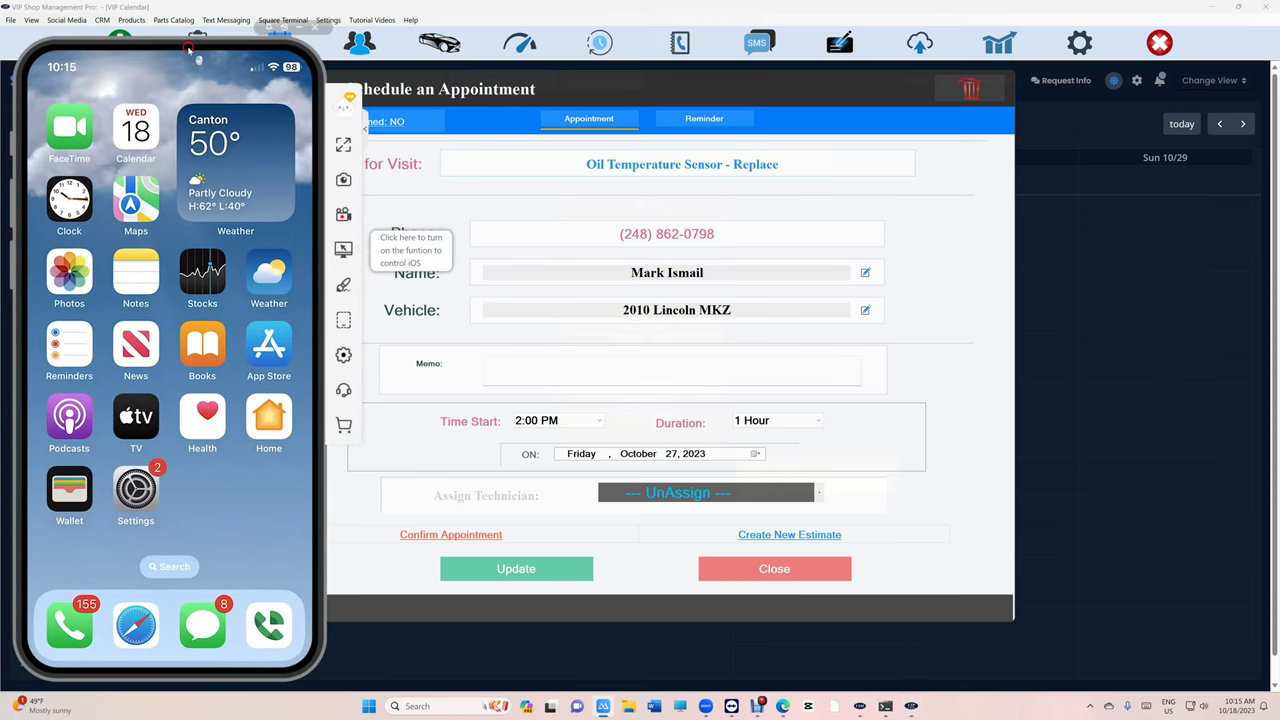
- Choose a technician in the Assign Technician dropdown instead of UnAssign
click(670, 493)
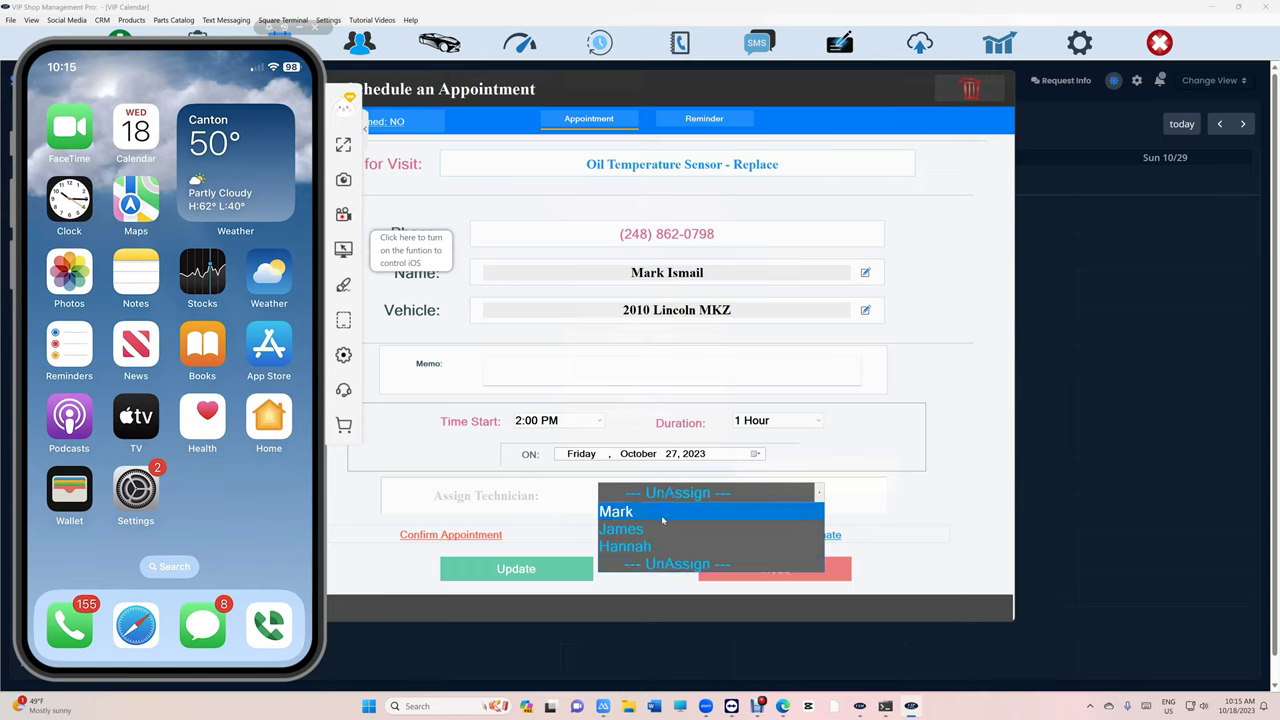
click(662, 511)
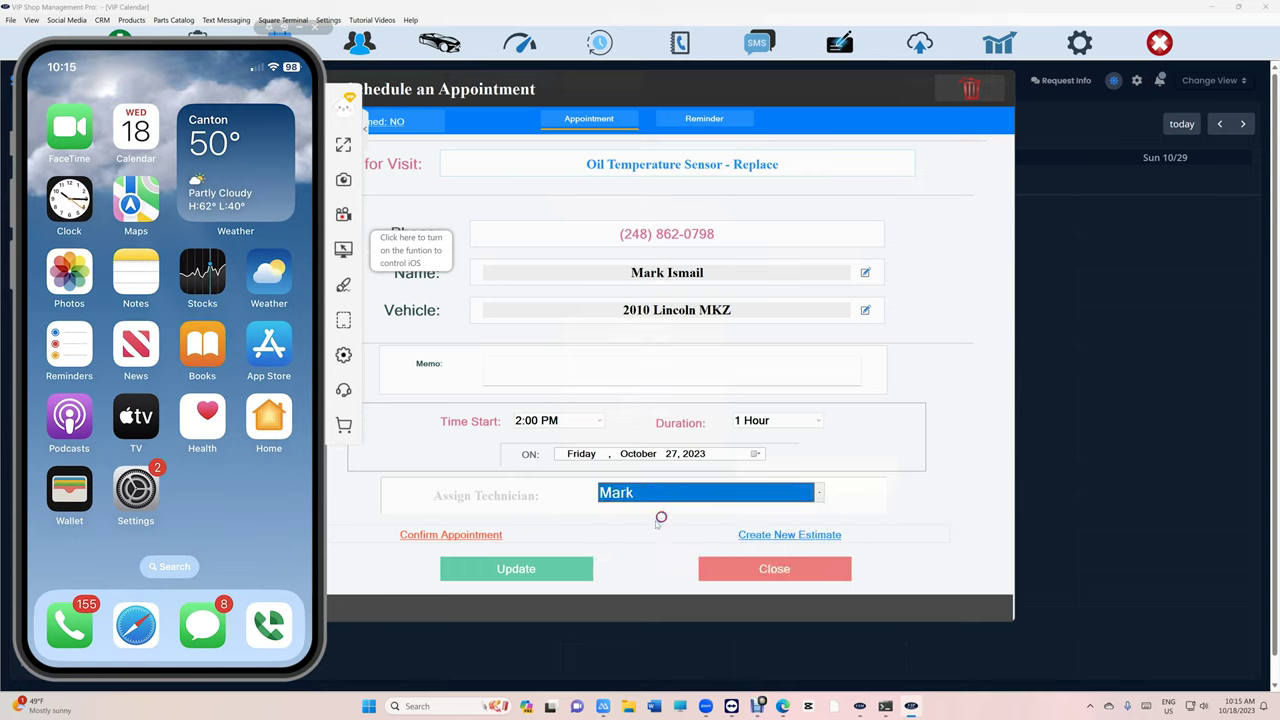
- Confirm the Friday, October 27, 2023 2:00 PM appointment to the customer by text message
click(449, 535)
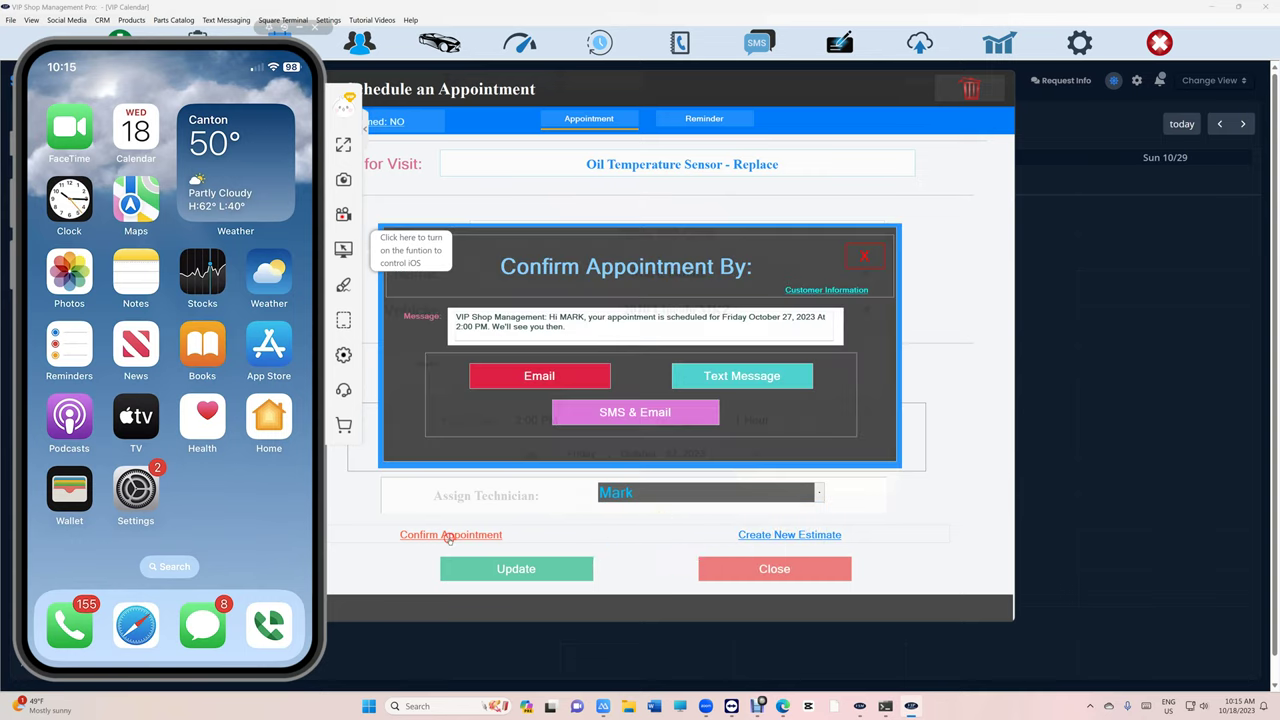
click(767, 377)
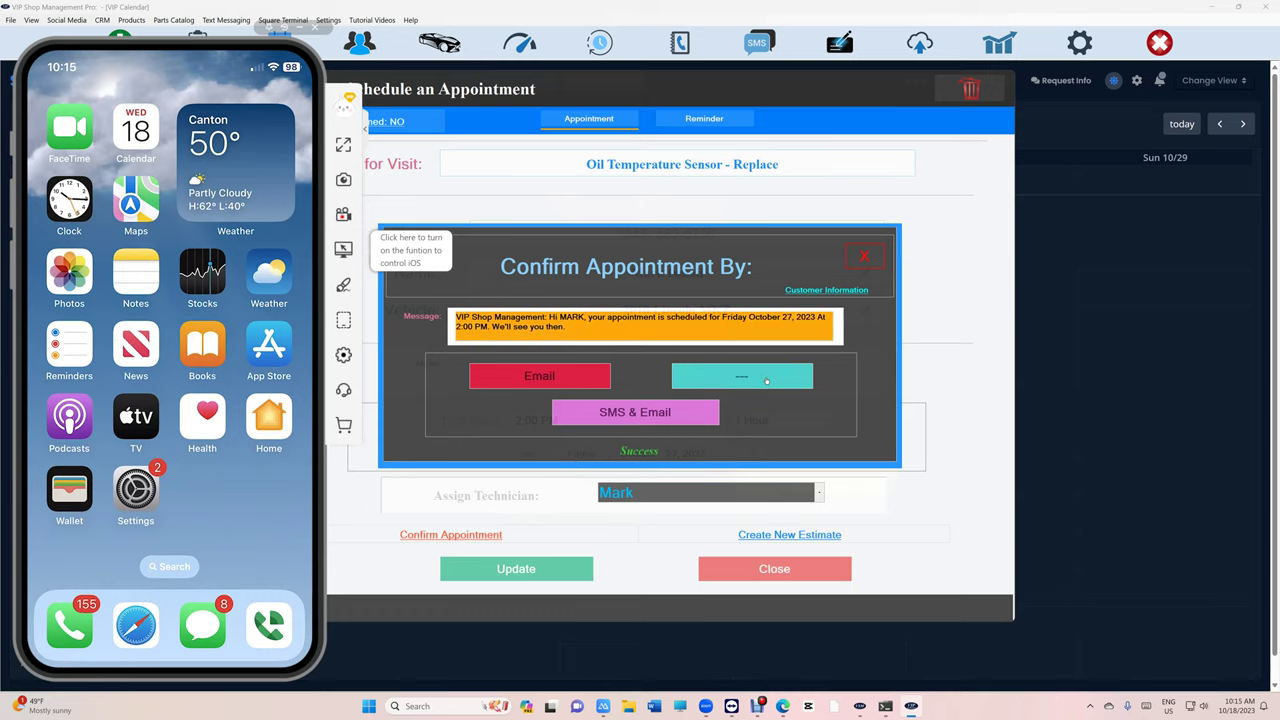